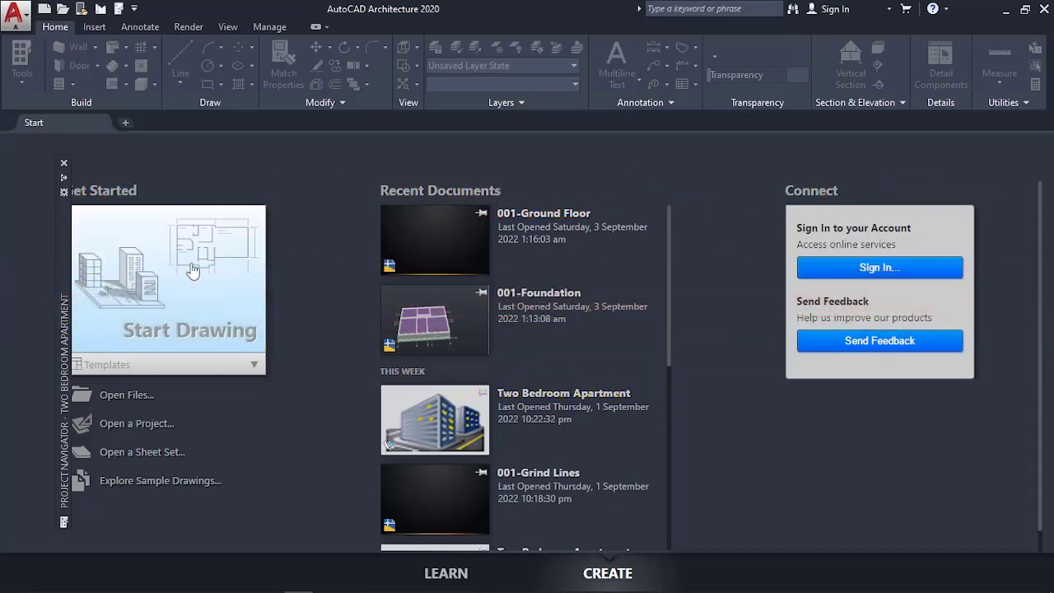
Step: Show the Project Navigator's Constructs tab listing Foundation, Ground Floor and Grind Lines
mouse_move(67, 268)
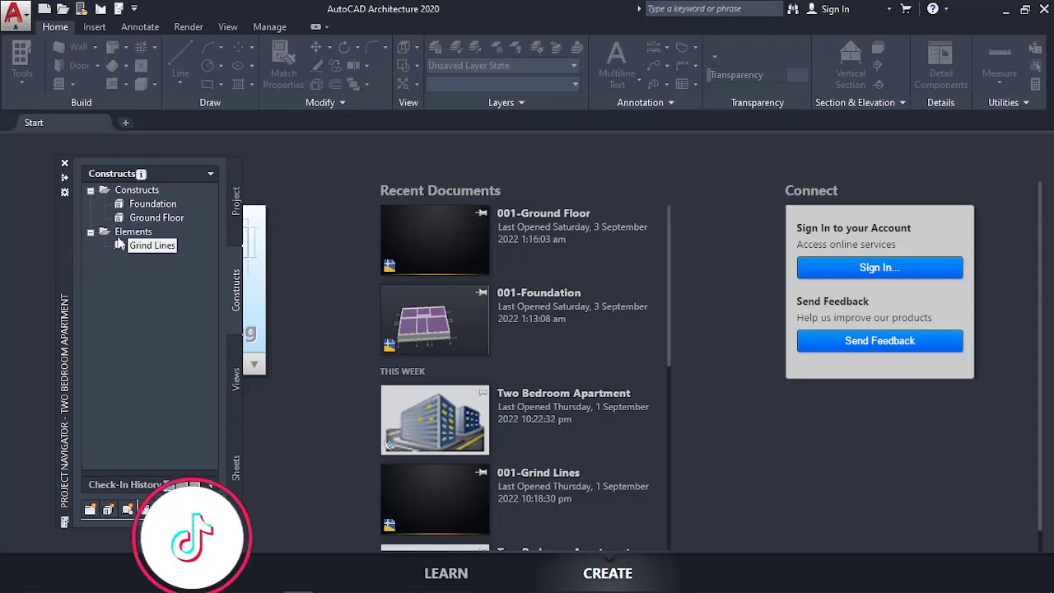
Step: Open the Ground Floor construct drawing, 001-Ground Floor.dwg
double_click(165, 219)
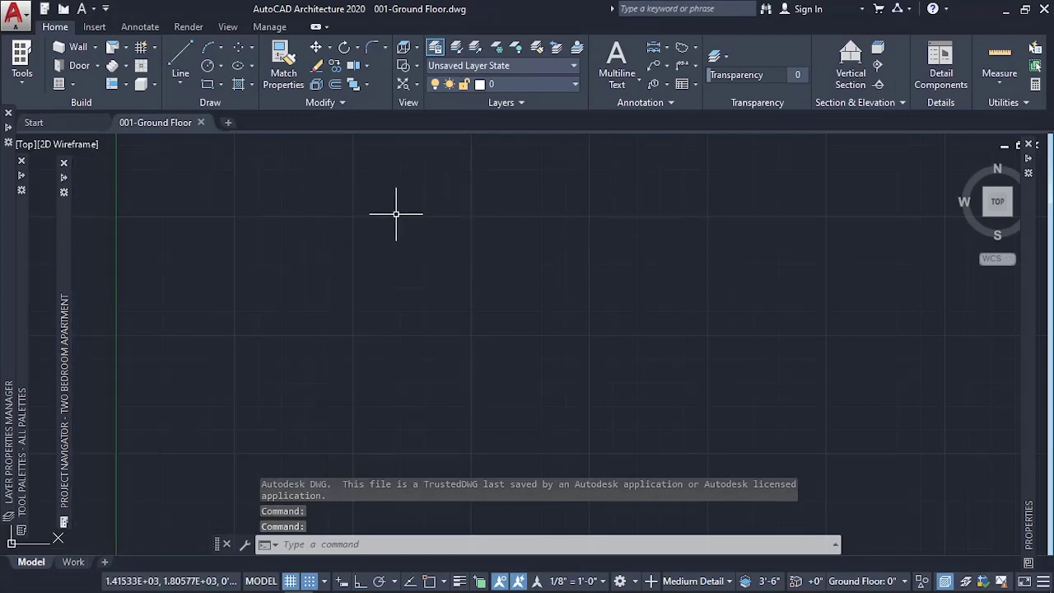
scroll(396, 212, down, 3)
scroll(406, 244, up, 2)
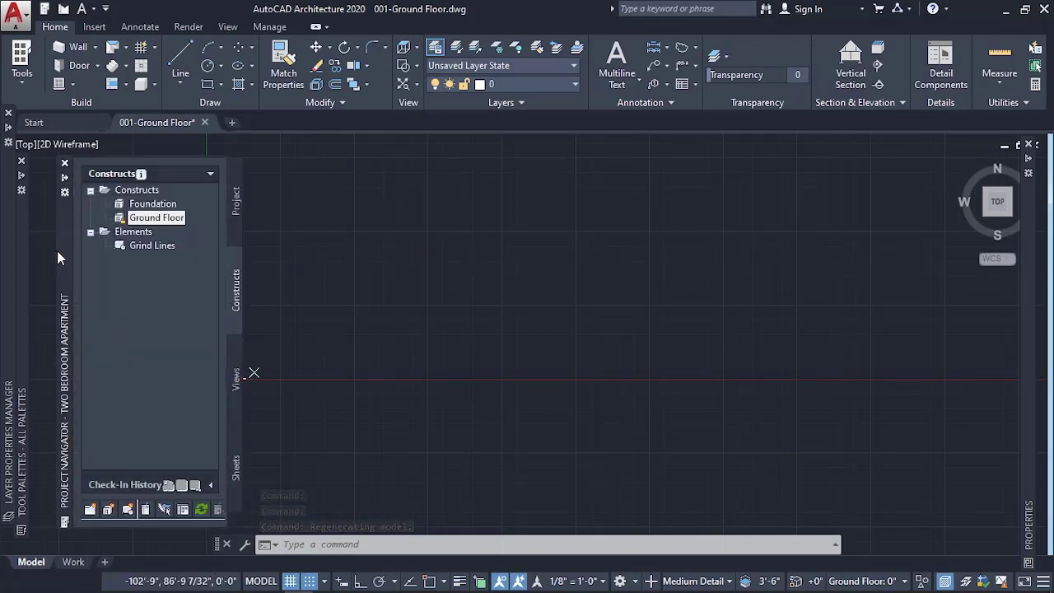
Step: Overlay the Grind Lines element into the Ground Floor drawing as an xref
right_click(149, 248)
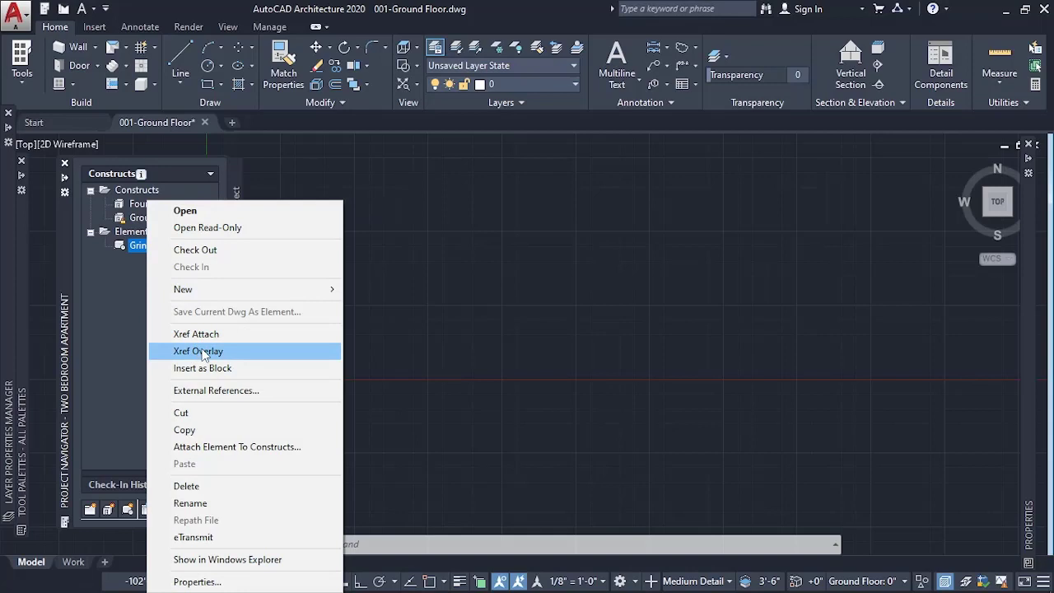
click(203, 351)
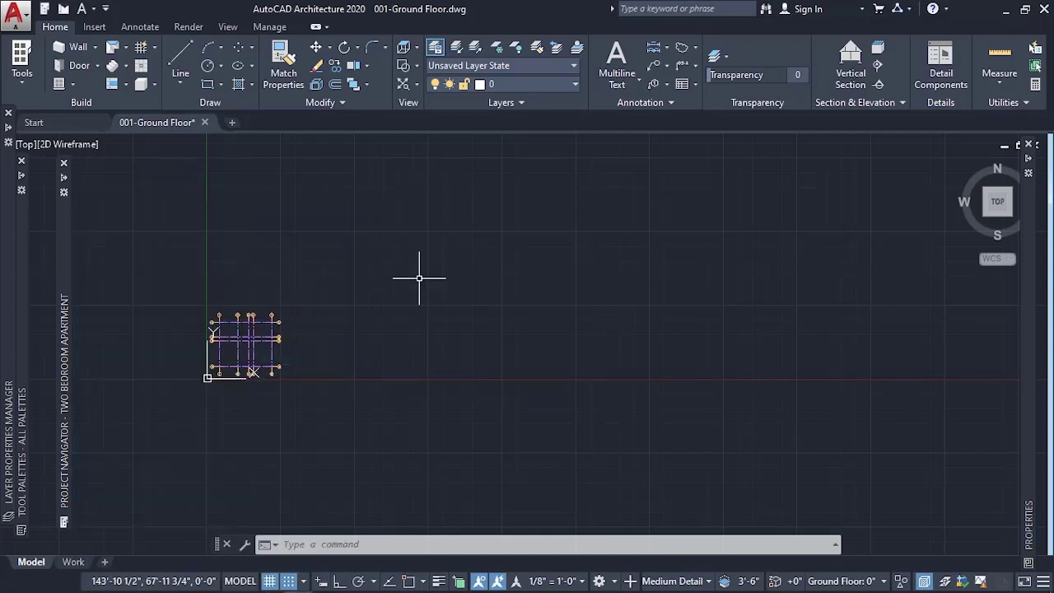
scroll(221, 350, up, 3)
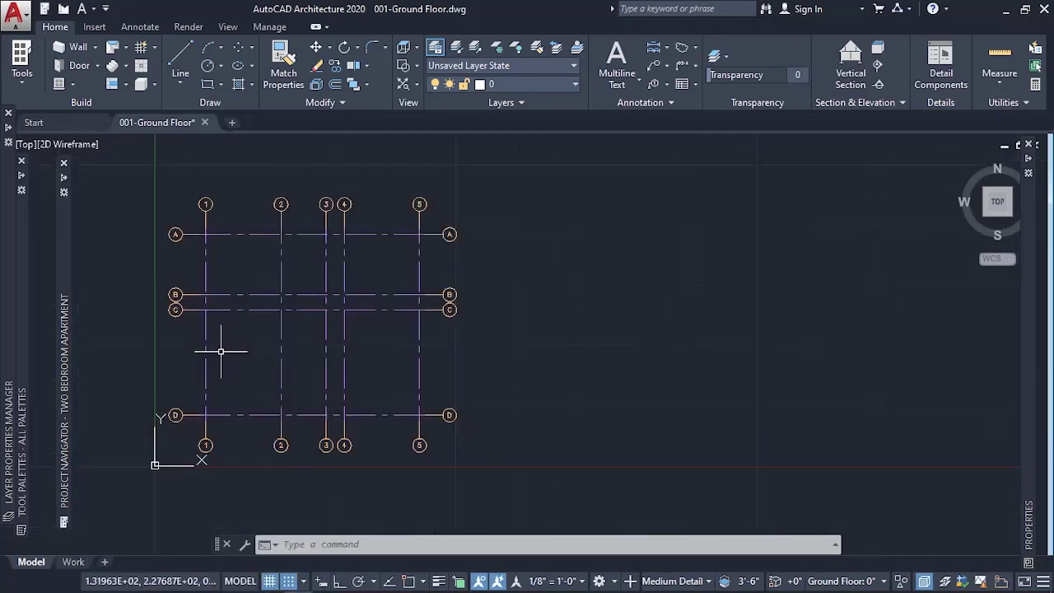
scroll(221, 351, down, 1)
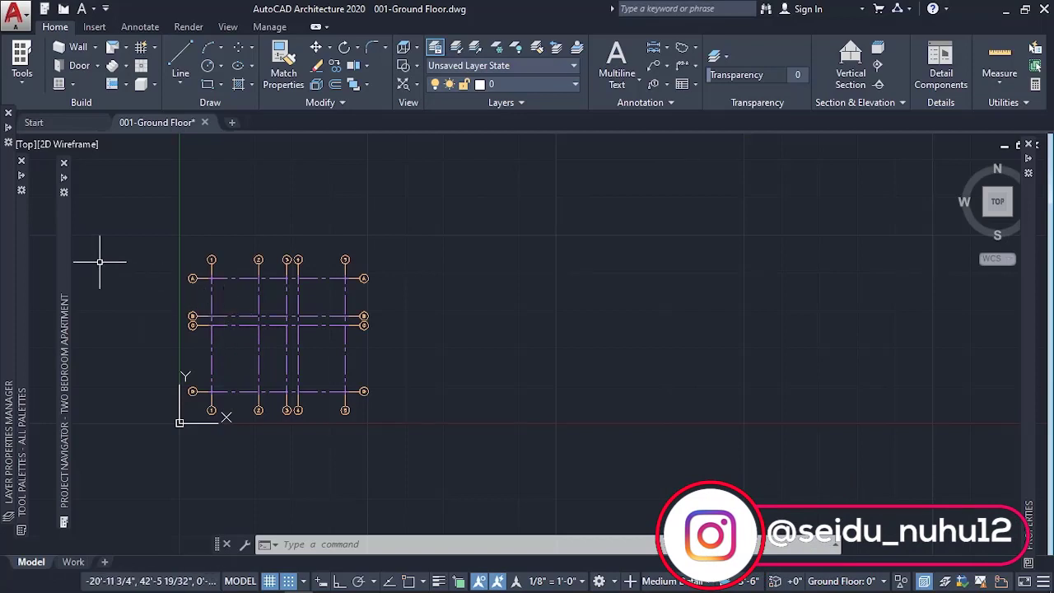
Step: Overlay the Foundation construct into the Ground Floor drawing as an xref
mouse_move(67, 240)
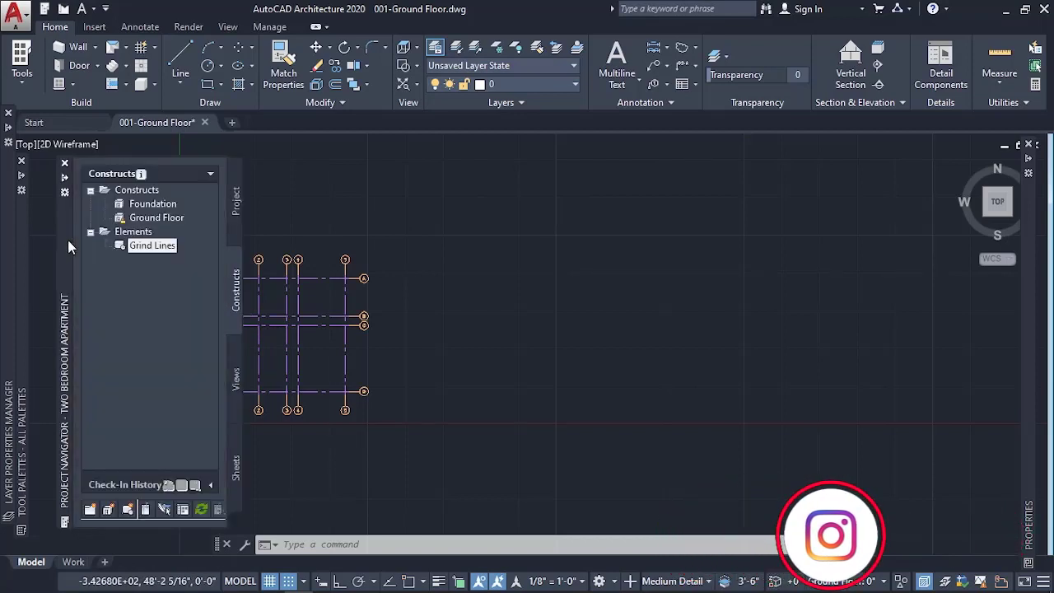
right_click(156, 205)
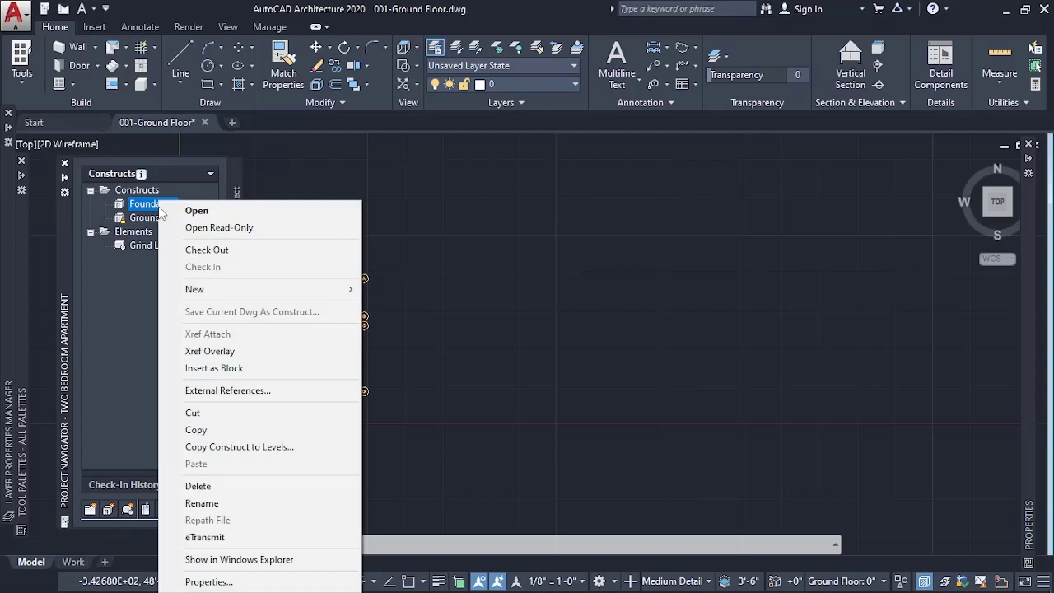
click(234, 354)
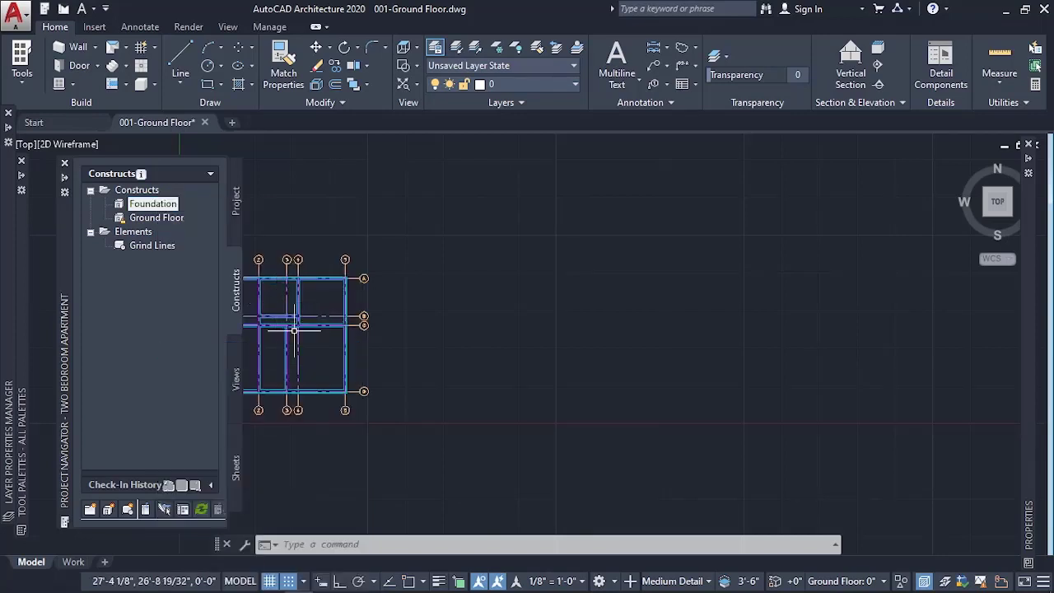
scroll(240, 335, up, 4)
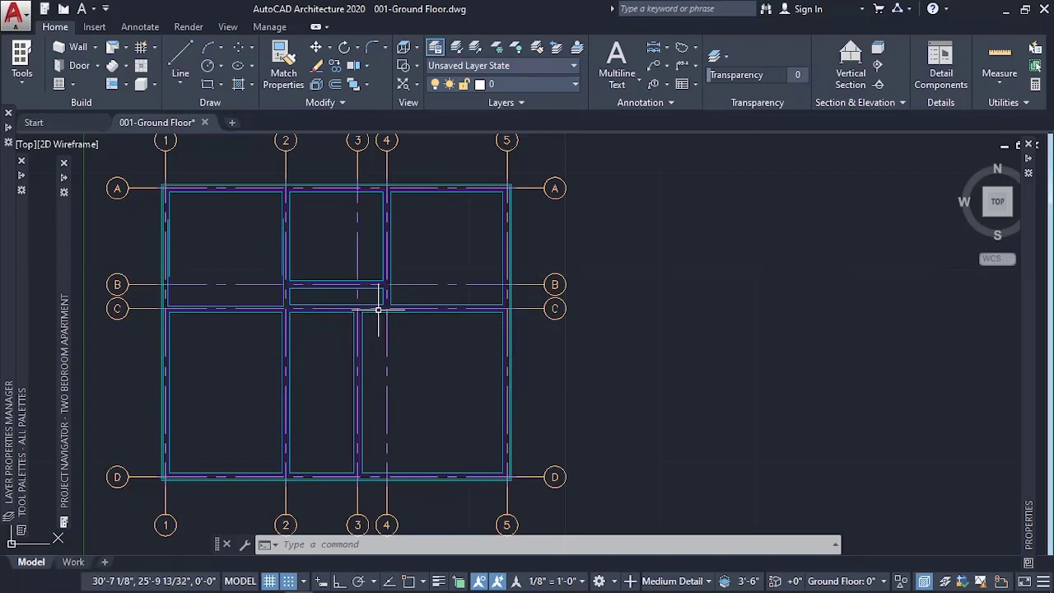
Step: Start the CMU-X wall tool (6" wide, 10'-0" high) with Center justification
mouse_move(378, 310)
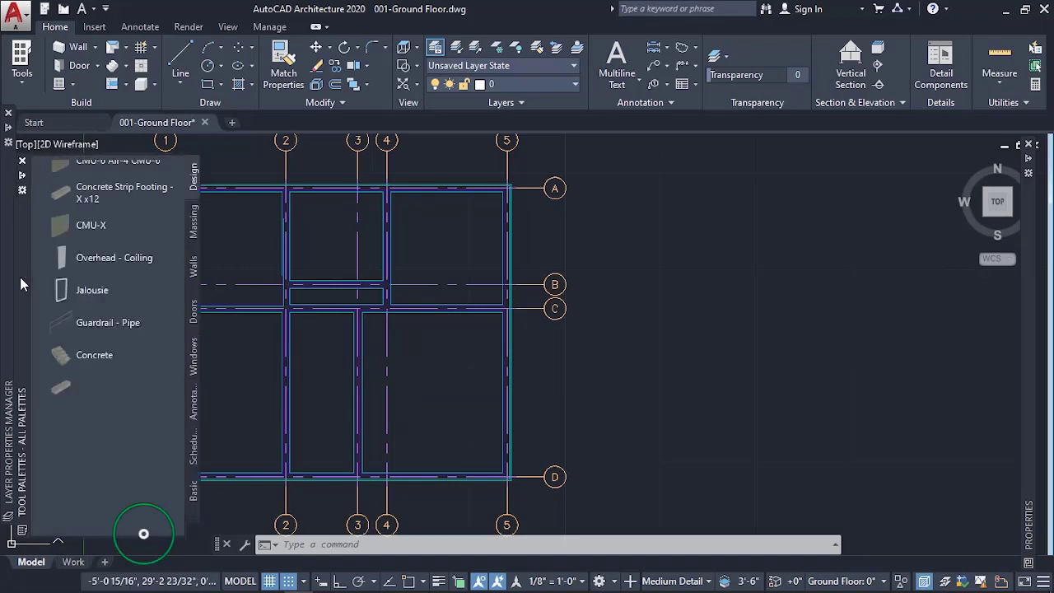
mouse_move(24, 280)
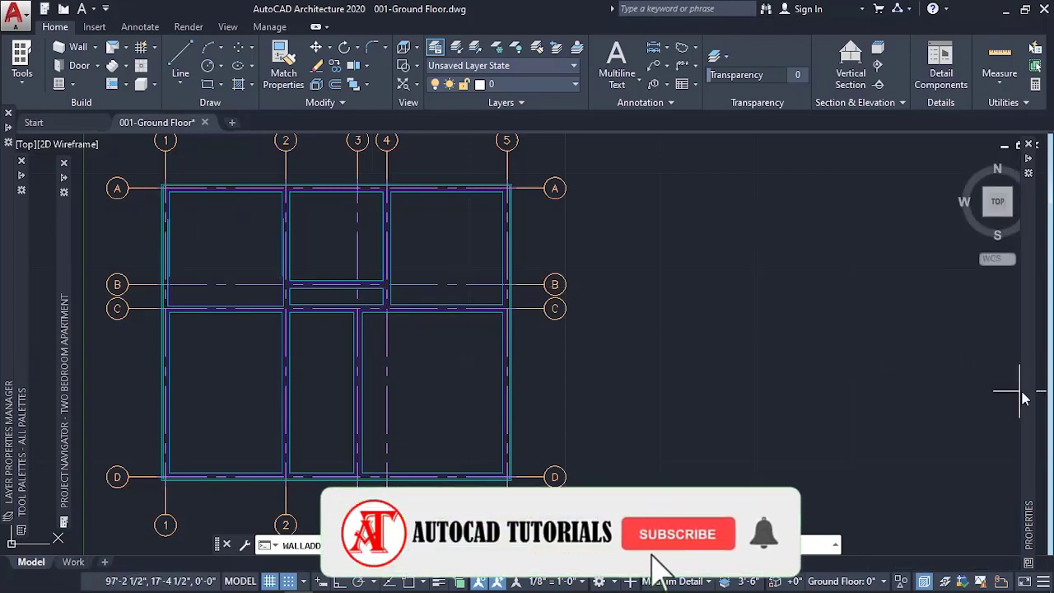
mouse_move(1029, 399)
click(984, 443)
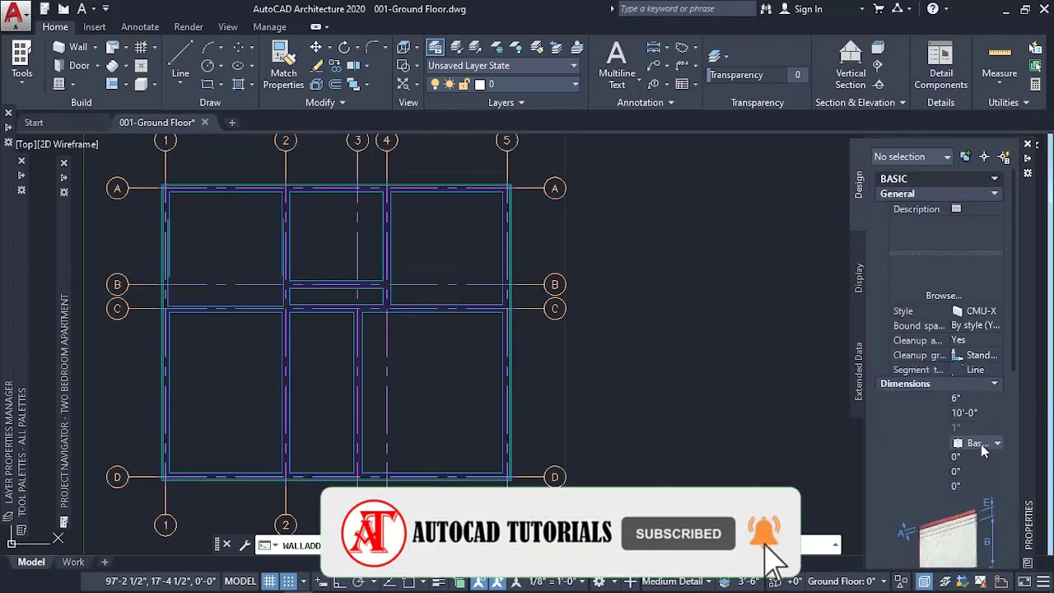
click(993, 444)
click(977, 472)
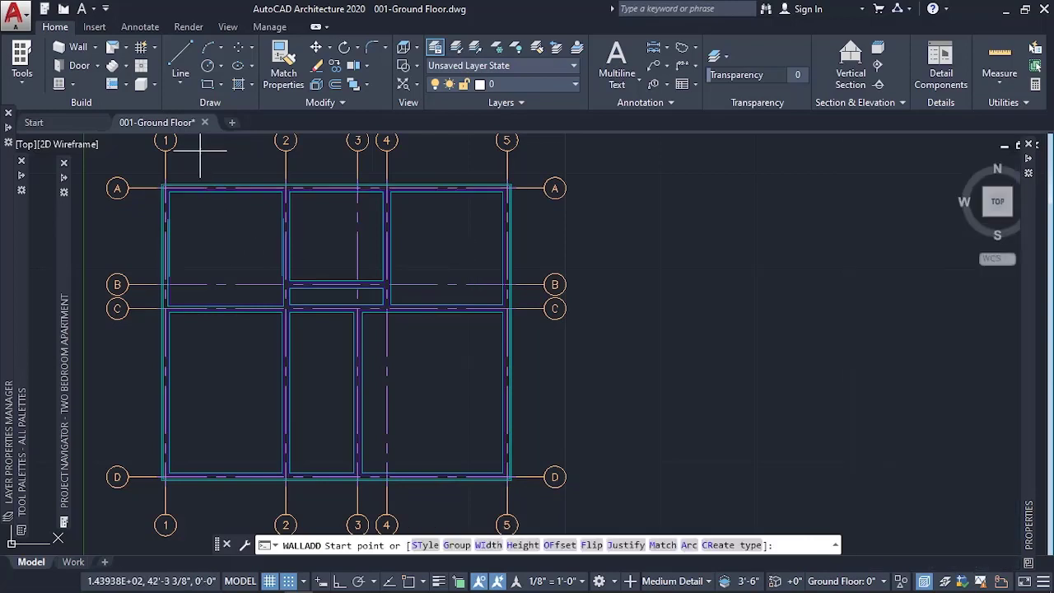
Step: Turn on object snap and draw the wall along grid A from A/1 to A/5
scroll(932, 348, down, 2)
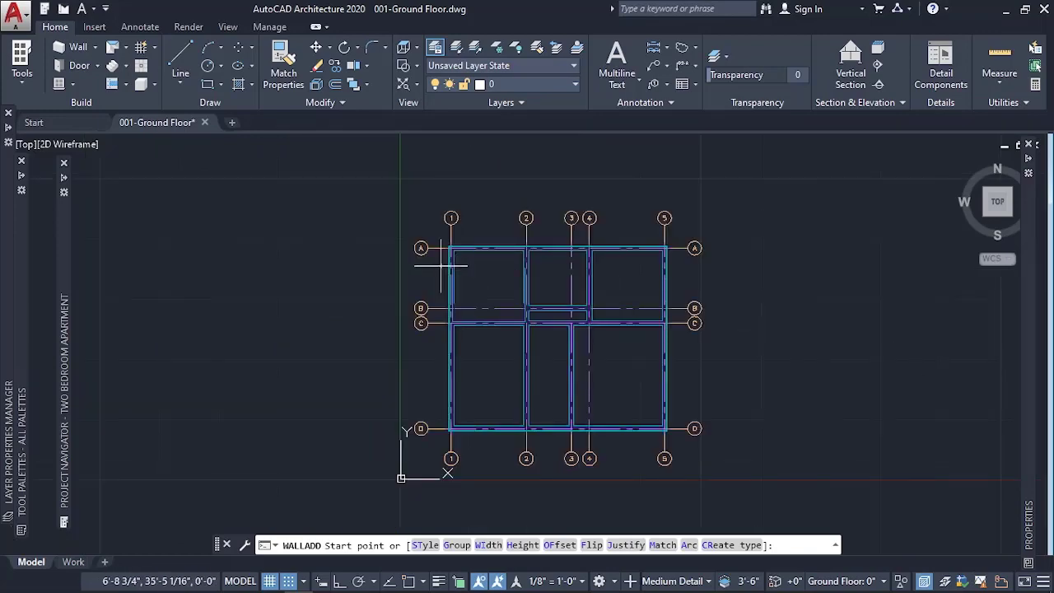
scroll(437, 261, up, 2)
scroll(457, 239, up, 2)
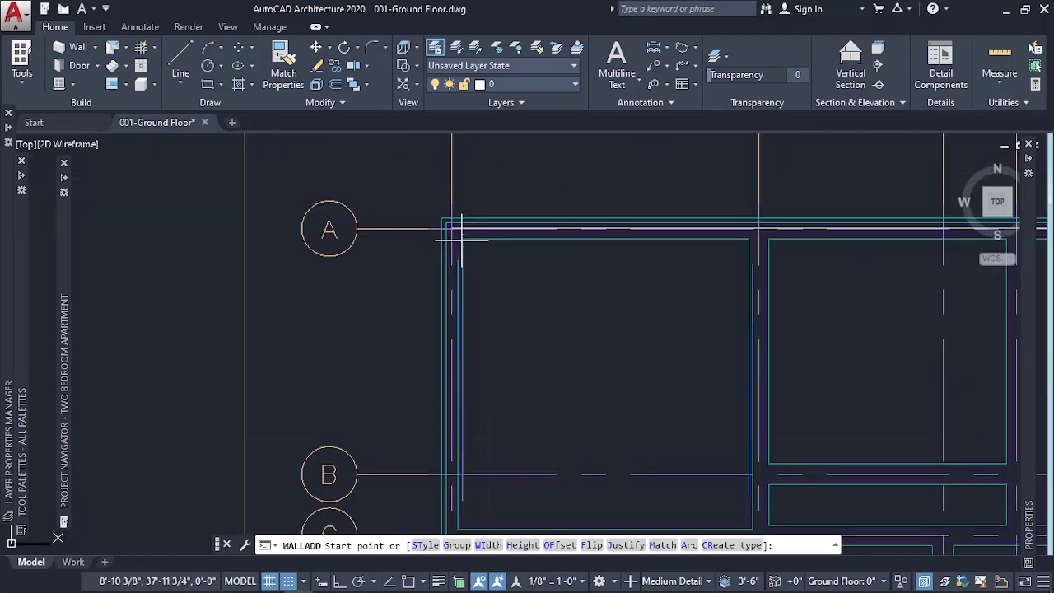
scroll(452, 235, down, 2)
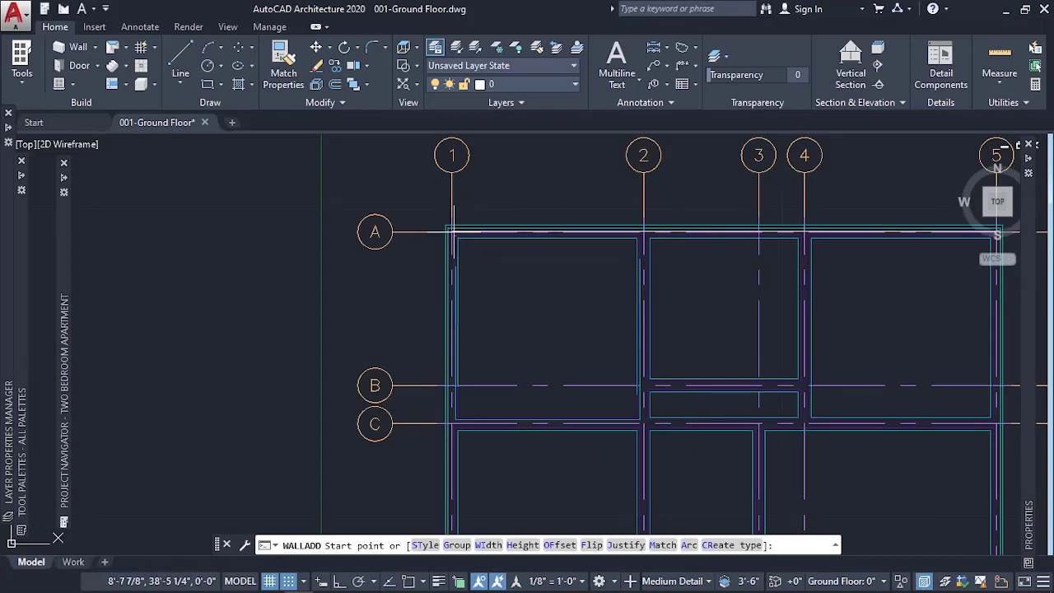
click(407, 582)
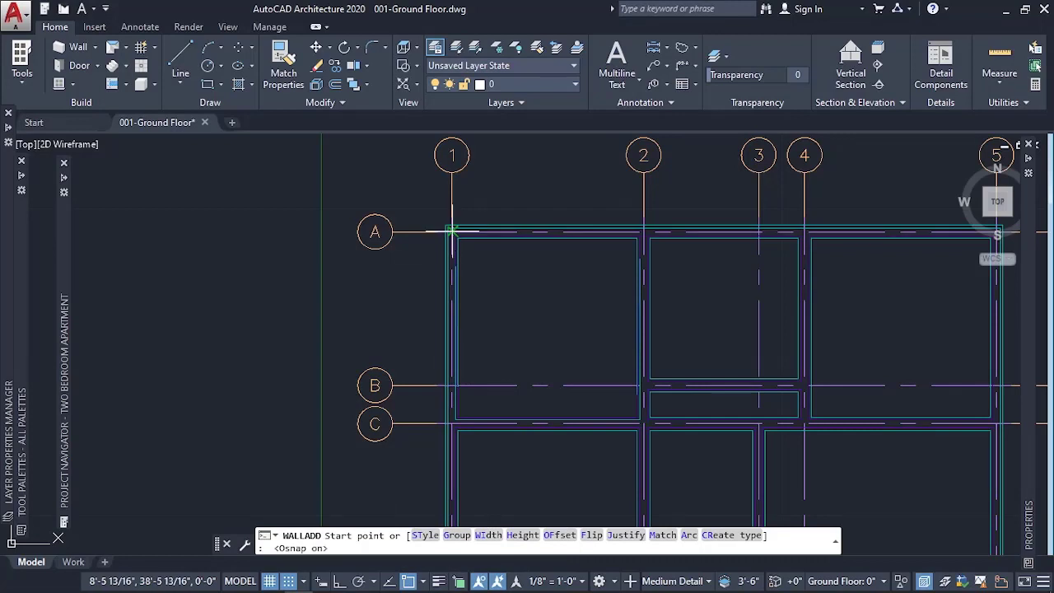
click(451, 231)
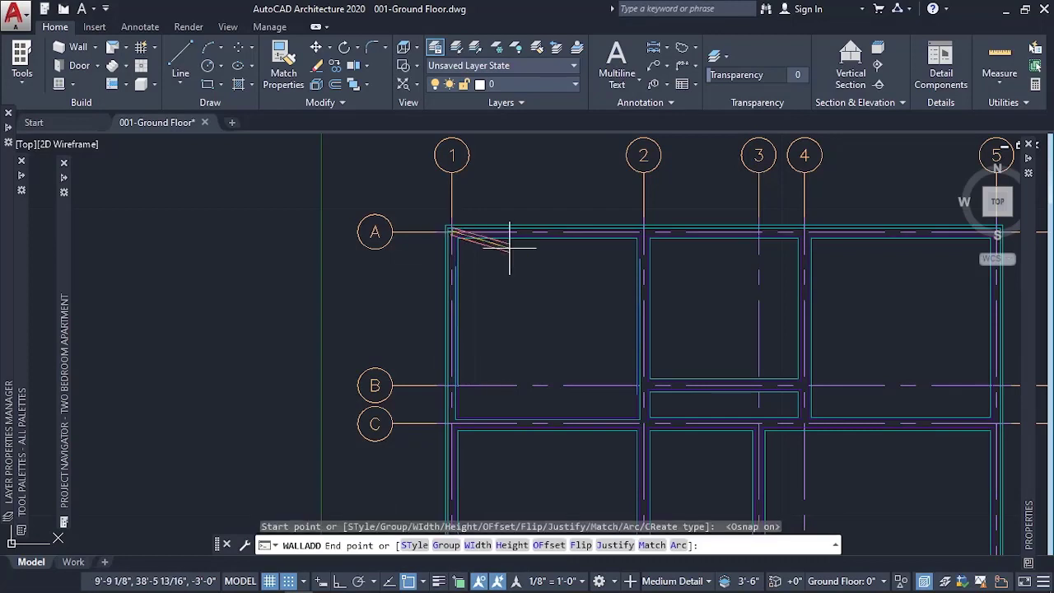
scroll(325, 225, down, 2)
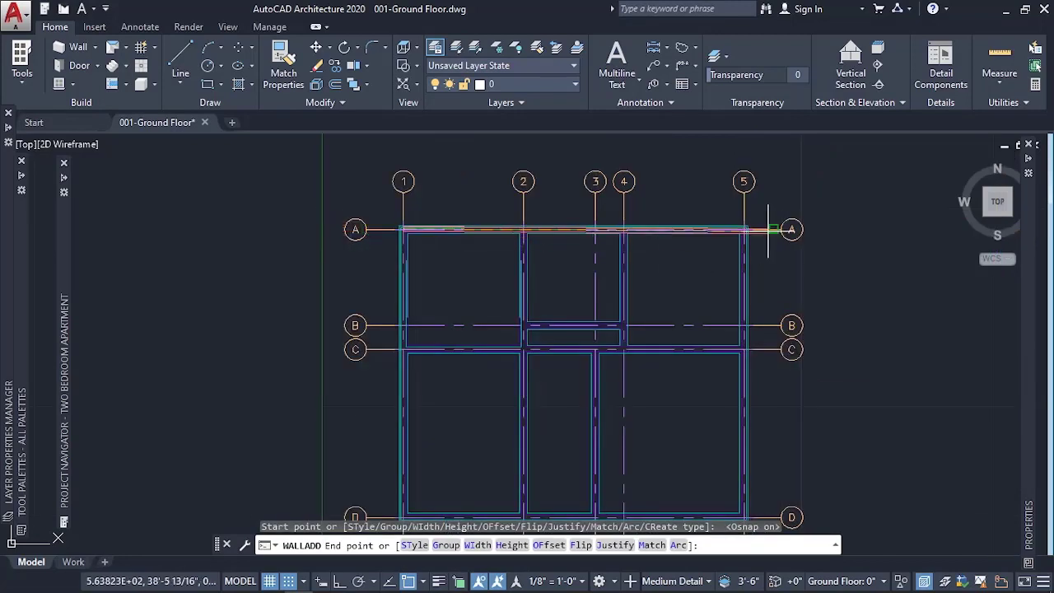
scroll(743, 230, up, 2)
scroll(743, 233, up, 2)
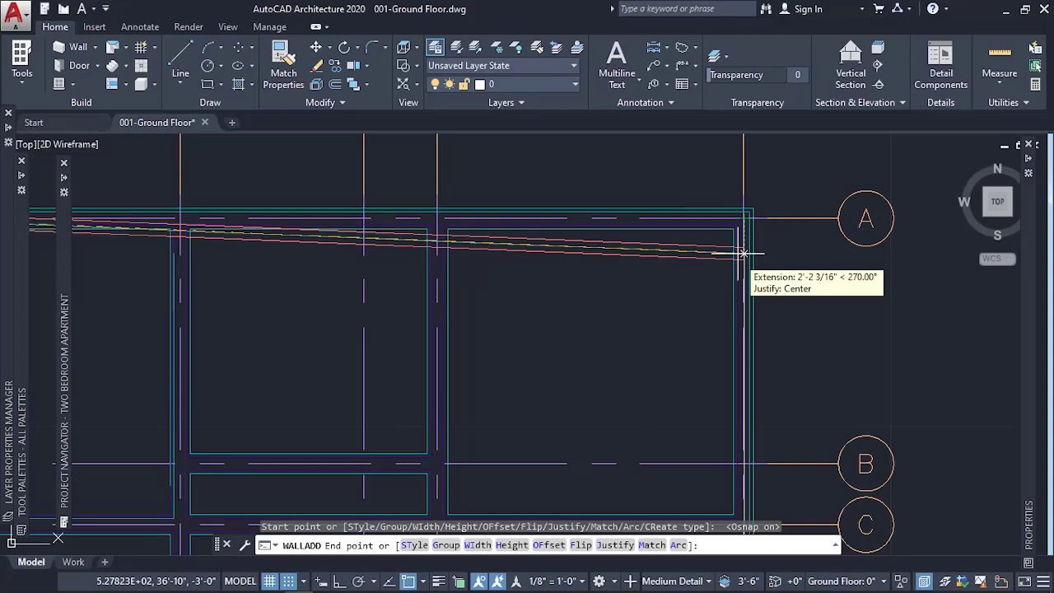
click(743, 218)
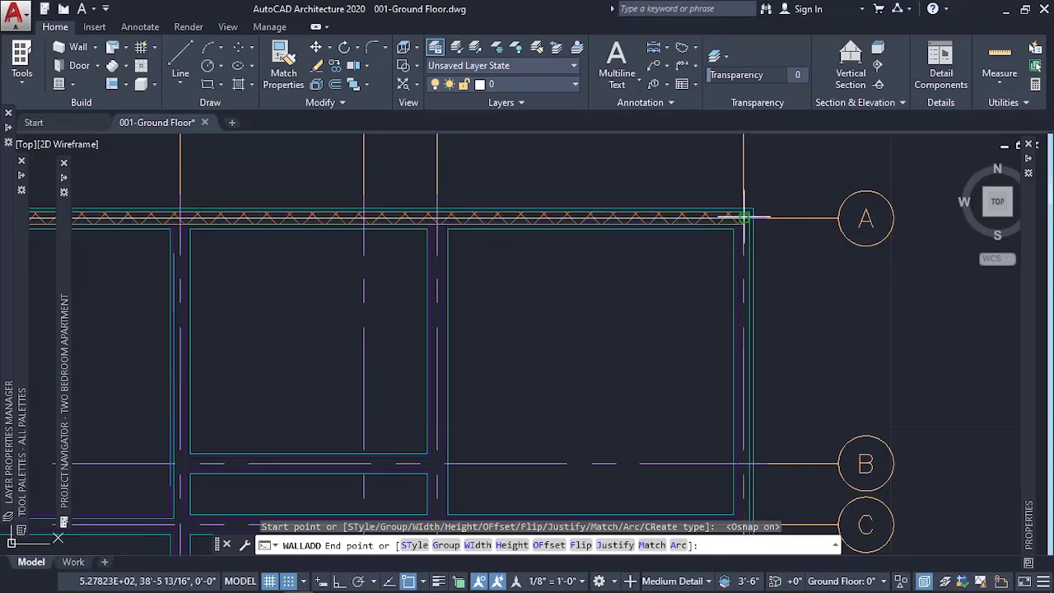
click(743, 218)
Step: Continue the wall to D/5, along grid D to D/1, then up grid 1 to A
scroll(682, 216, down, 4)
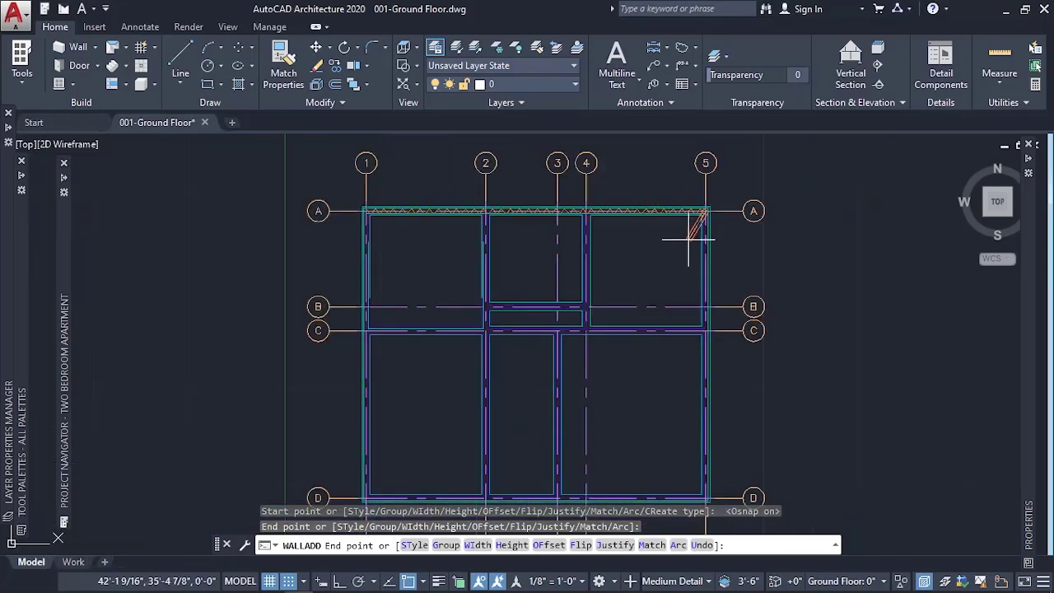
scroll(689, 240, down, 2)
scroll(699, 401, up, 2)
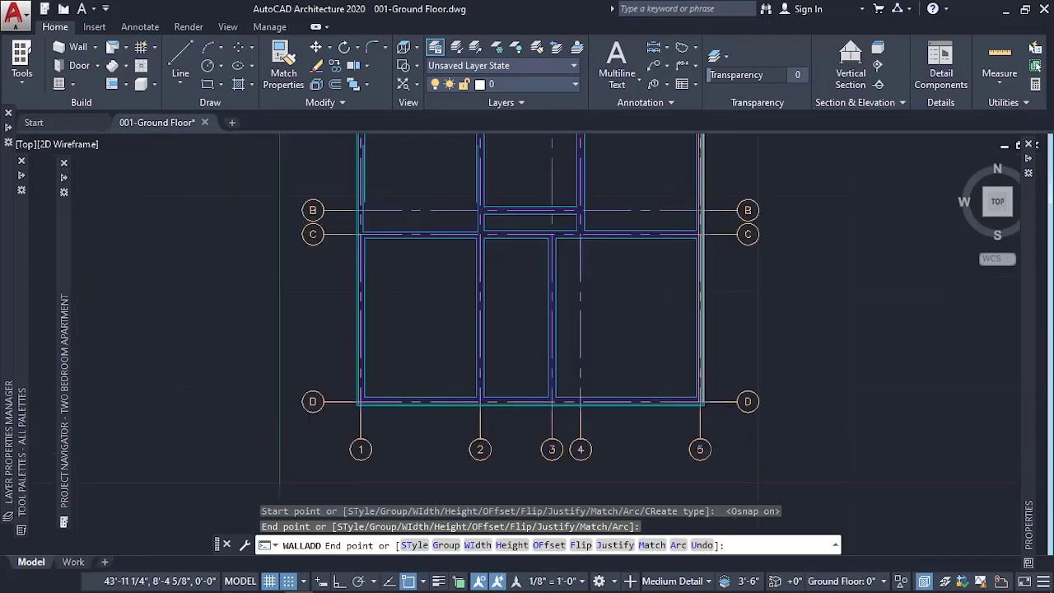
scroll(699, 401, up, 3)
click(702, 397)
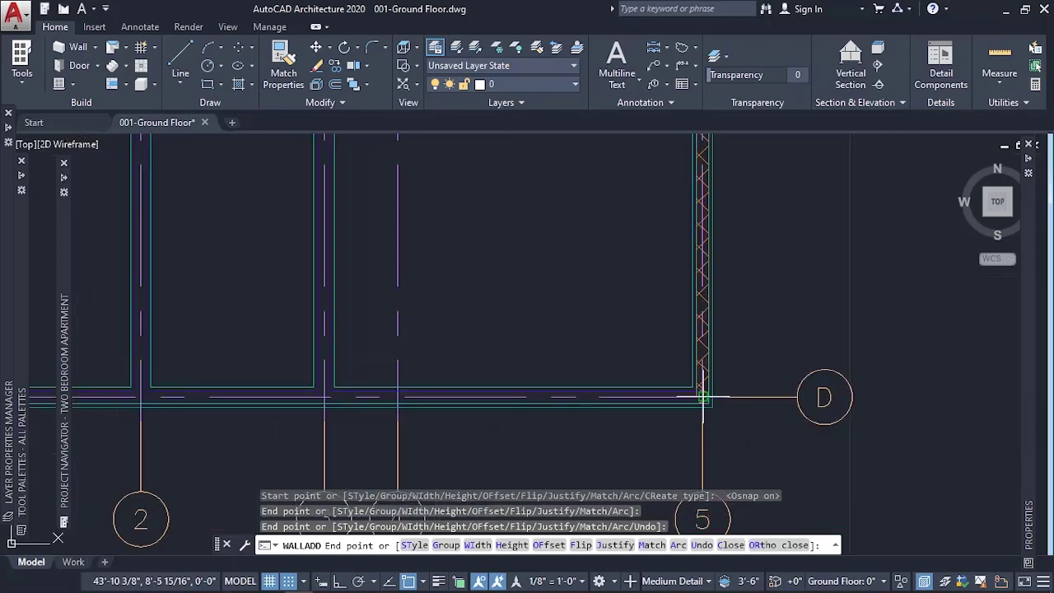
scroll(870, 322, down, 4)
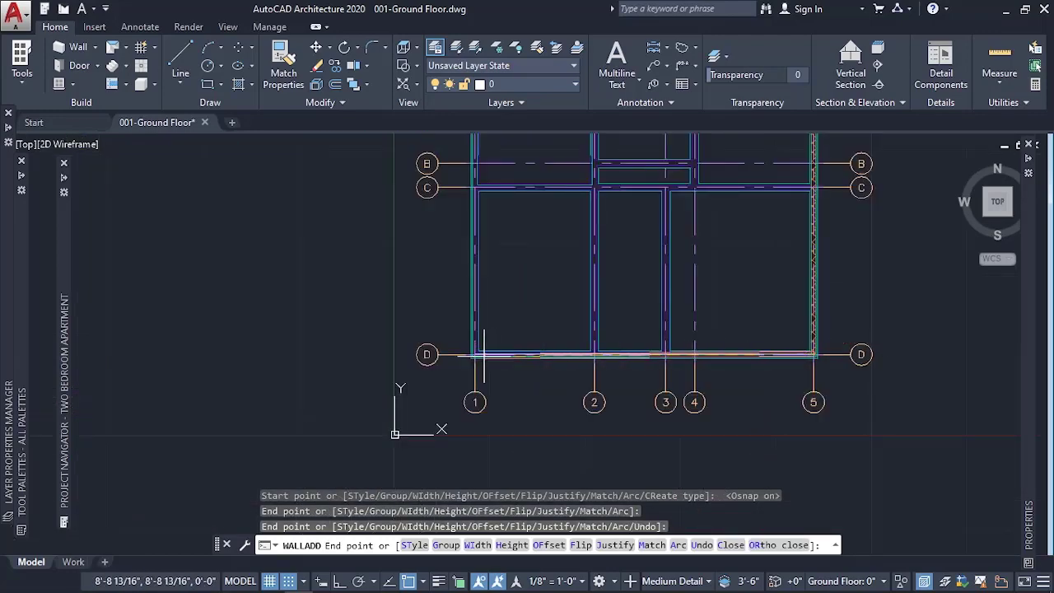
scroll(474, 354, up, 4)
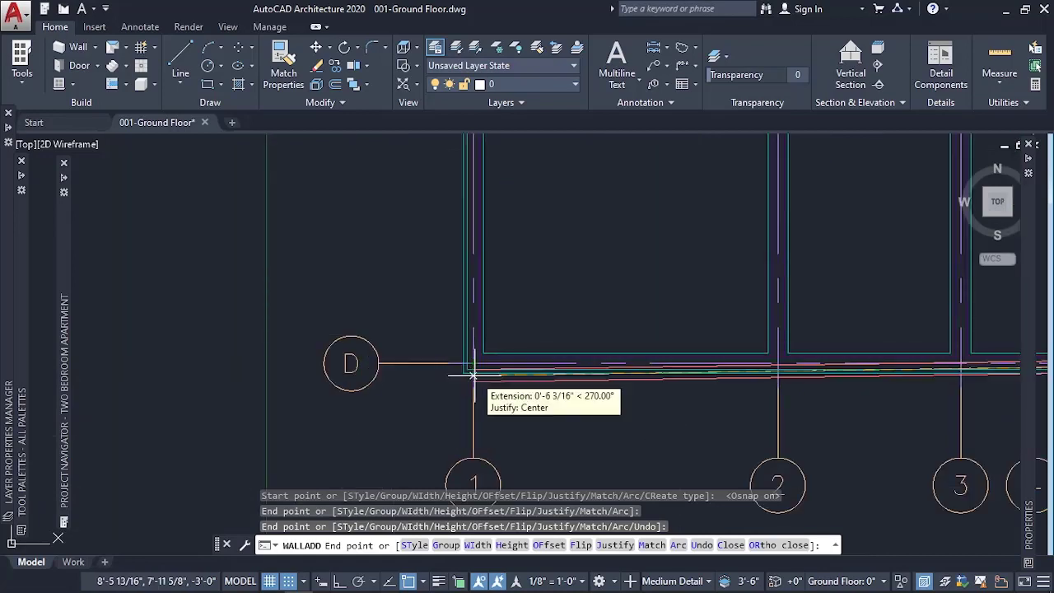
click(473, 363)
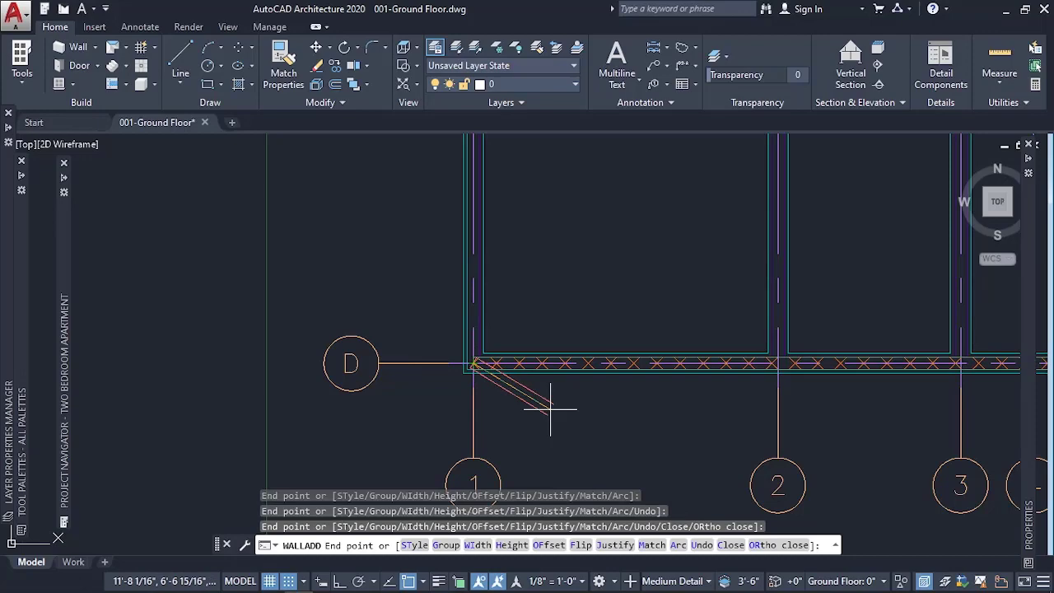
scroll(548, 409, down, 4)
scroll(503, 295, down, 4)
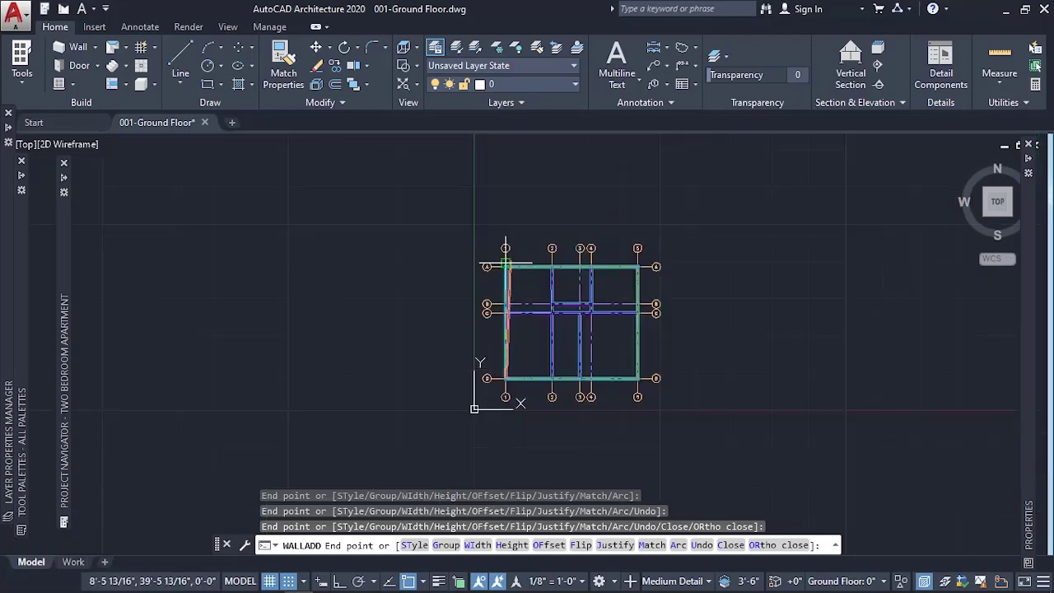
scroll(501, 282, up, 10)
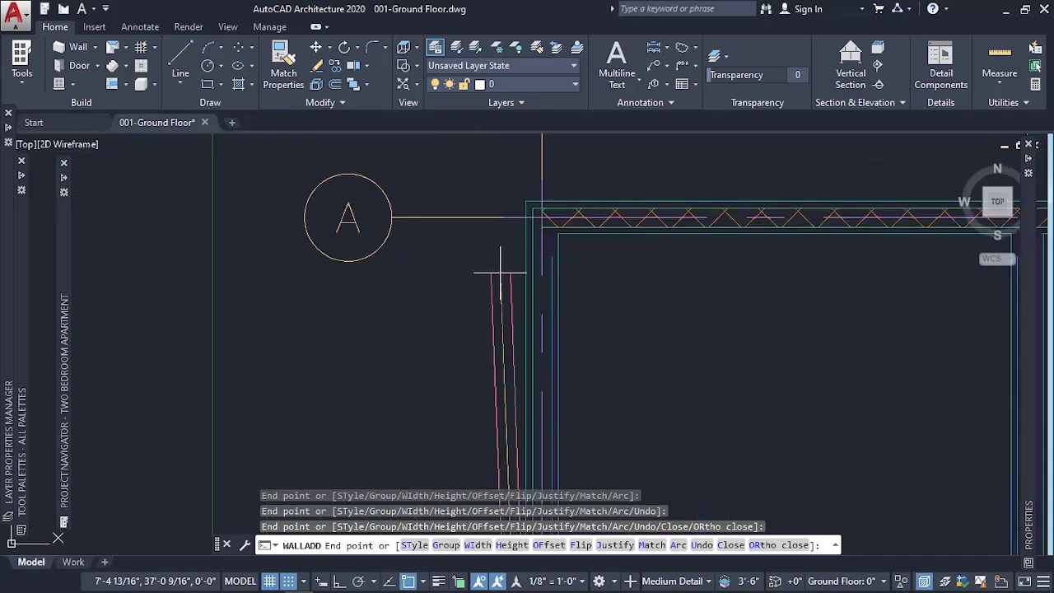
click(542, 217)
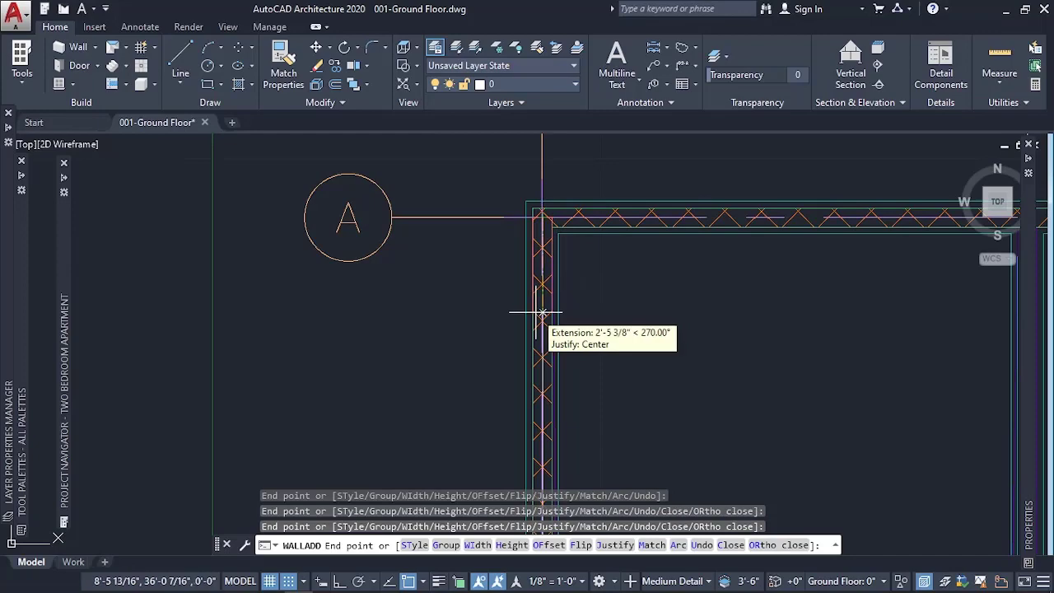
Step: End the wall command and select the CMU-X wall on grid A
key(Escape)
scroll(568, 212, down, 5)
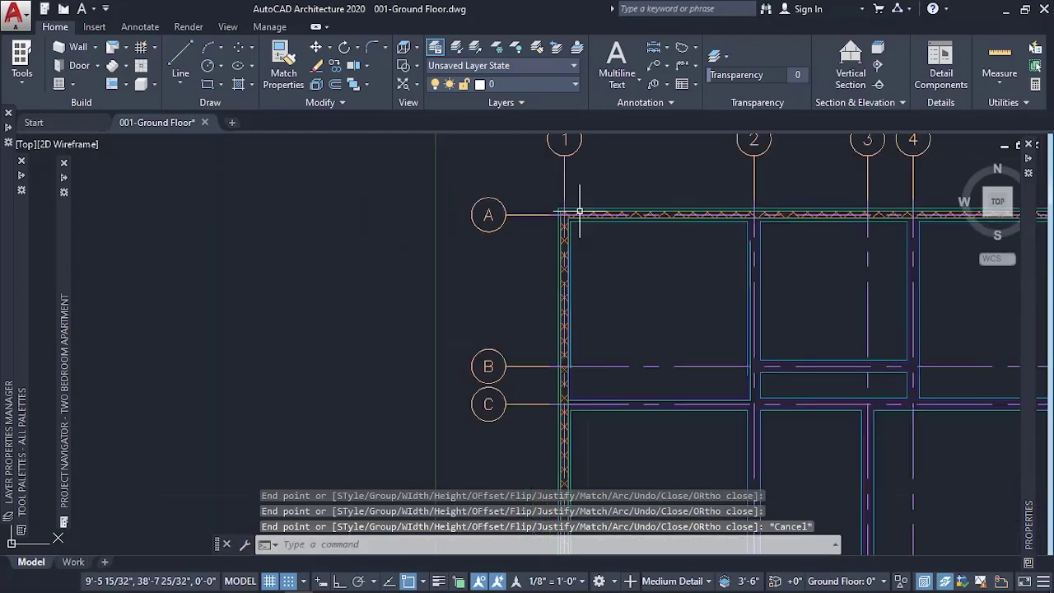
scroll(586, 216, down, 1)
scroll(651, 220, up, 4)
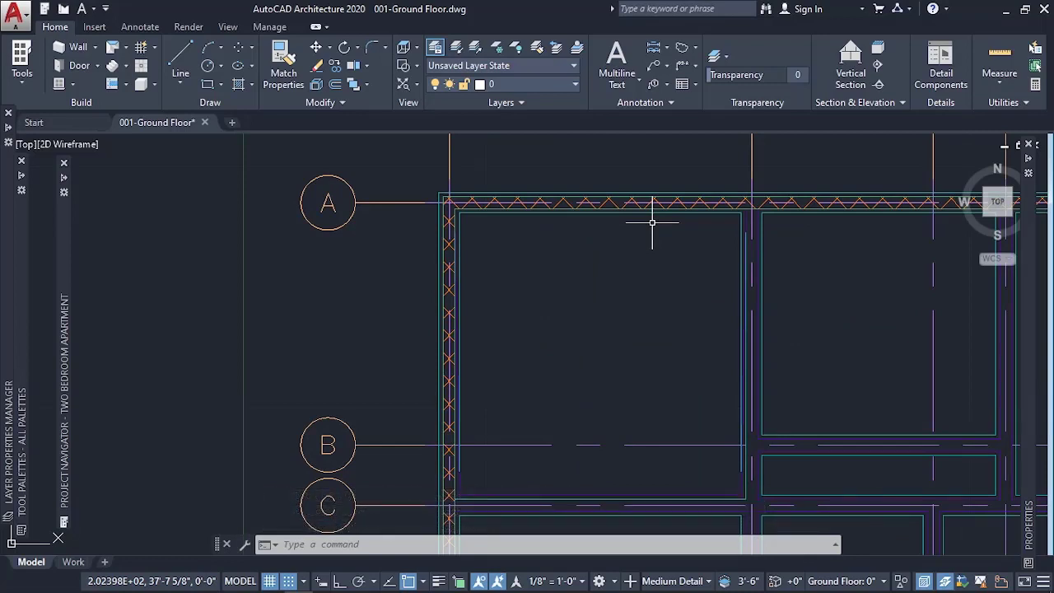
click(695, 204)
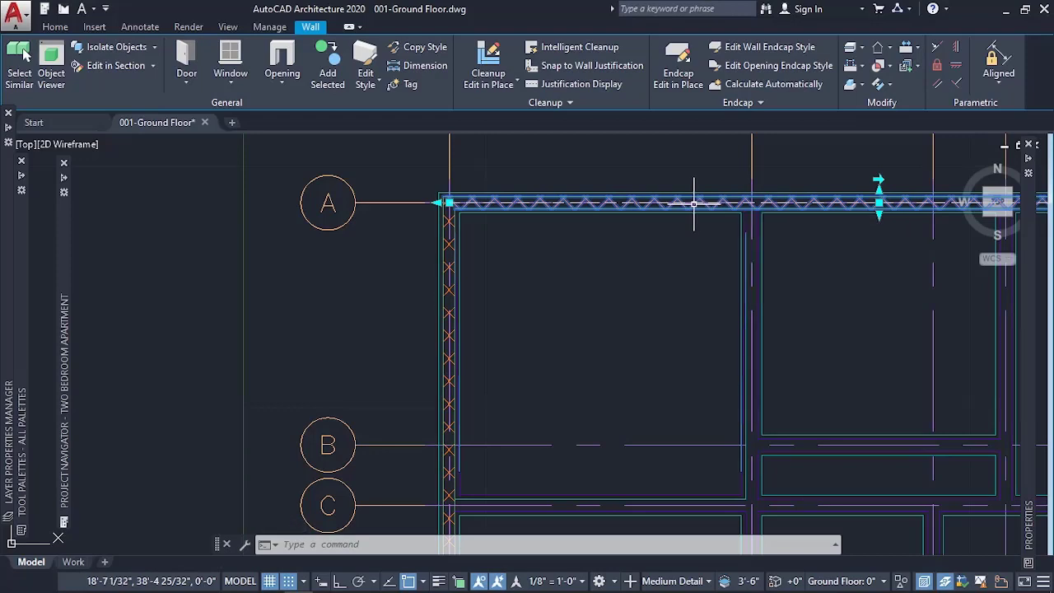
mouse_move(693, 204)
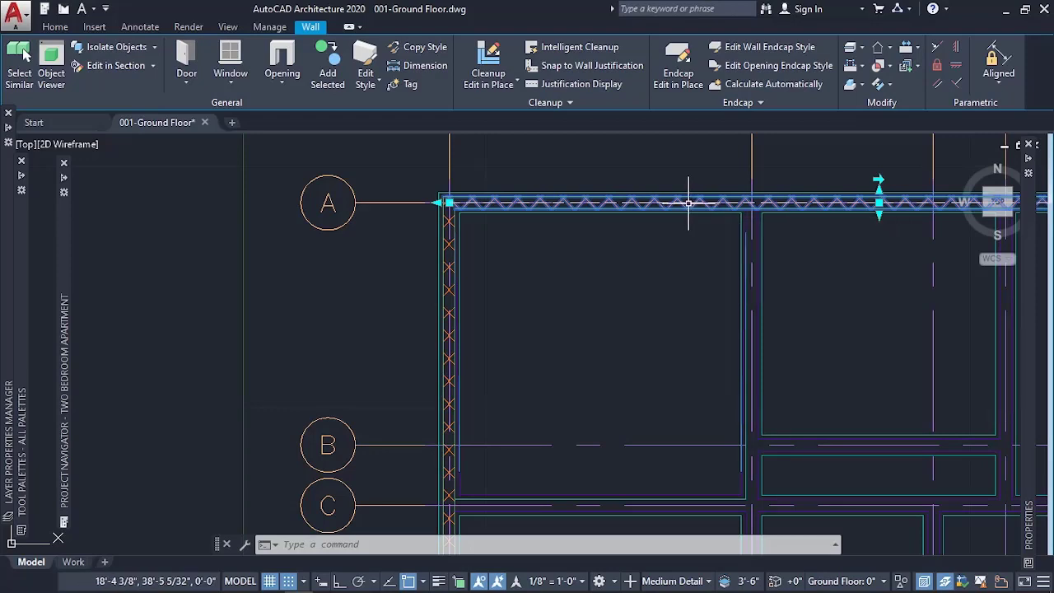
Step: Add a matching CMU-X wall along grid 2 from grid A to grid D
click(327, 65)
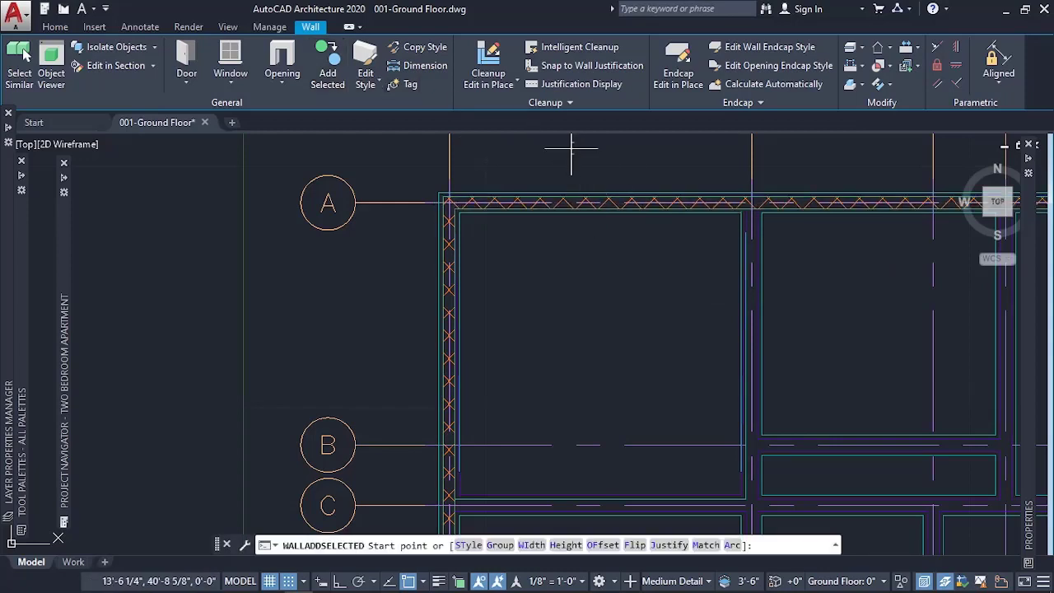
scroll(571, 148, down, 2)
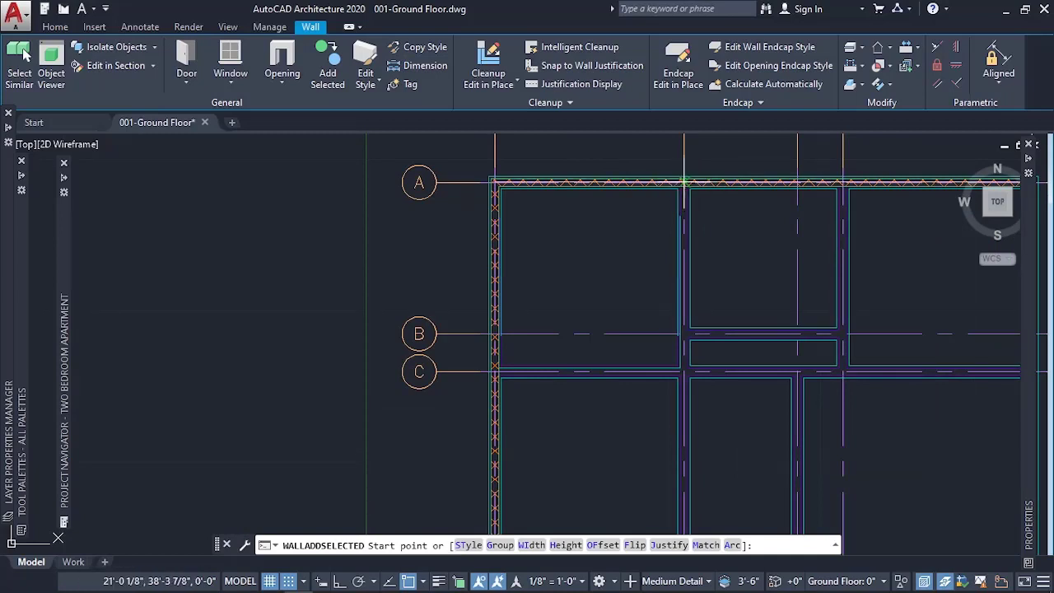
click(685, 180)
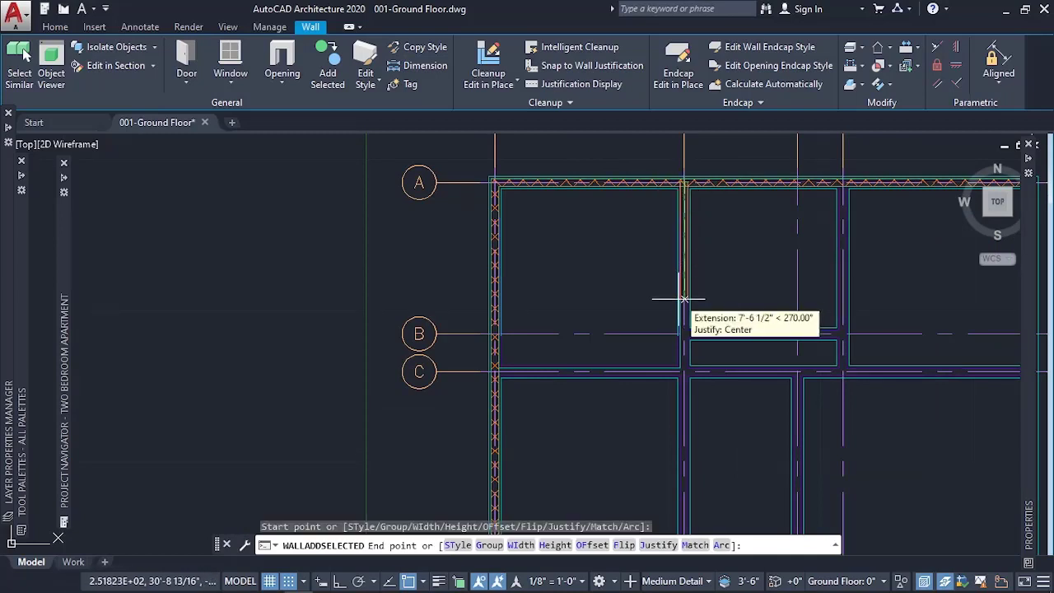
scroll(684, 280, down, 3)
scroll(692, 361, up, 2)
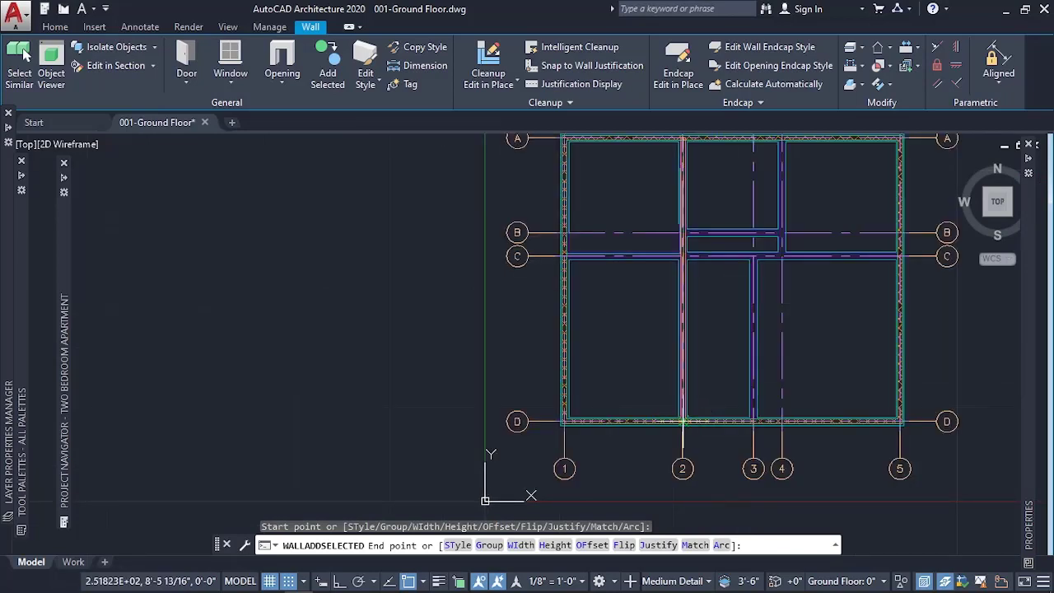
click(683, 422)
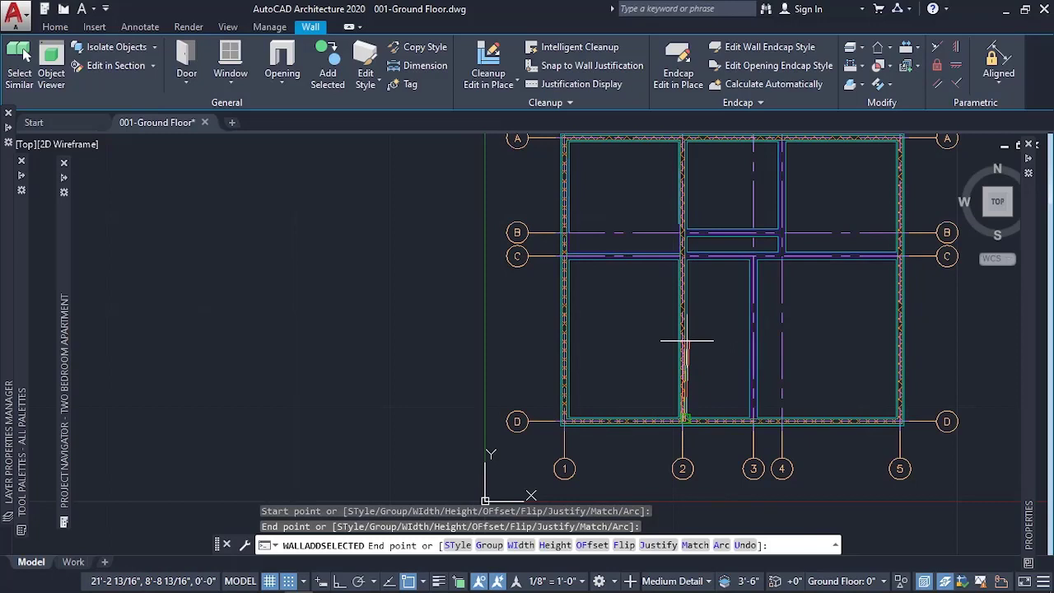
key(Escape)
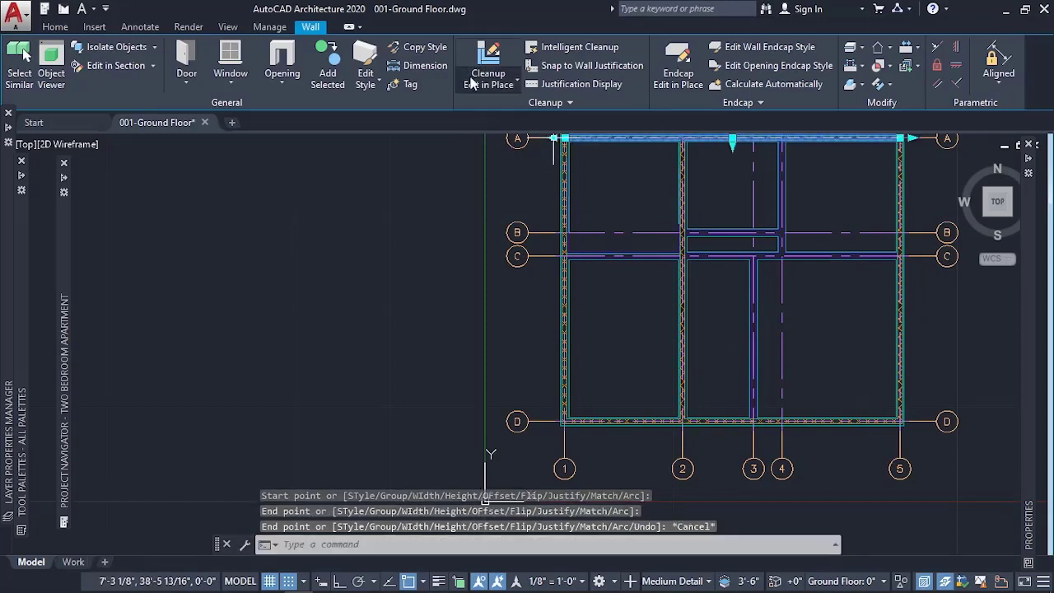
Step: Add another matching wall along grid C from grid 1 to grid 5
click(328, 68)
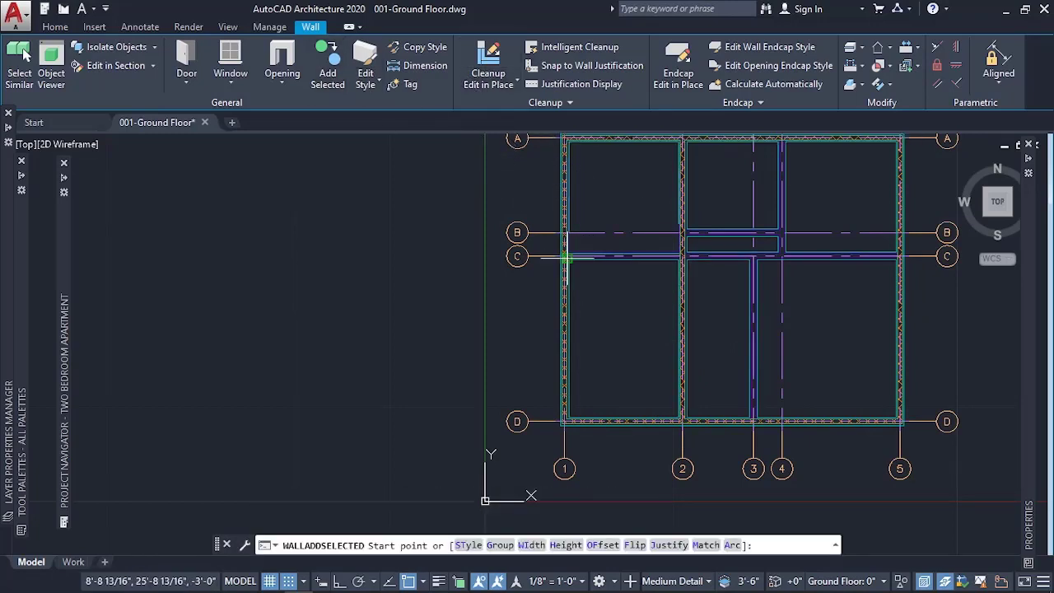
click(566, 258)
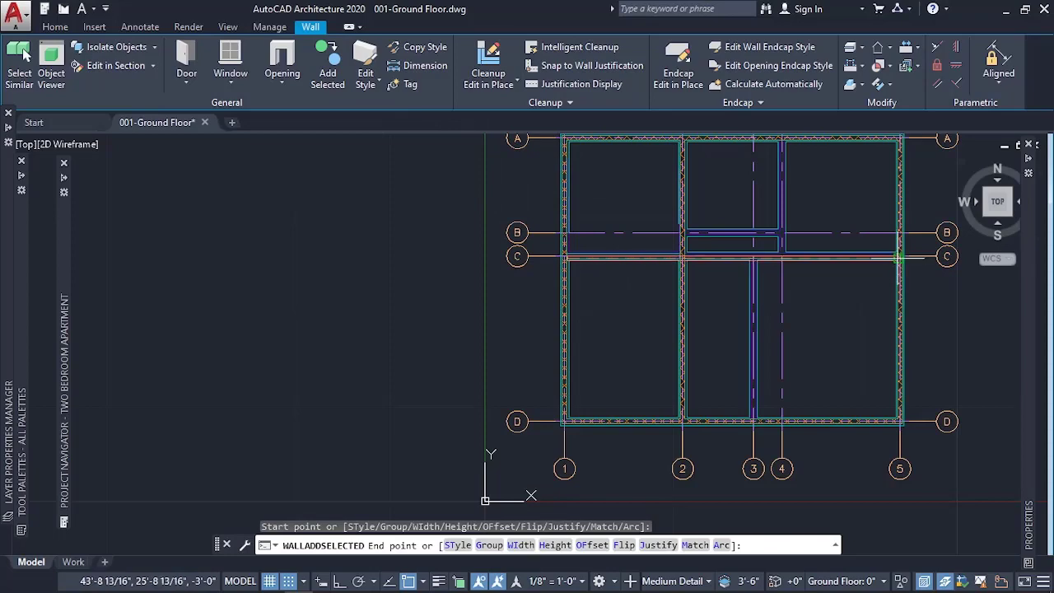
click(899, 258)
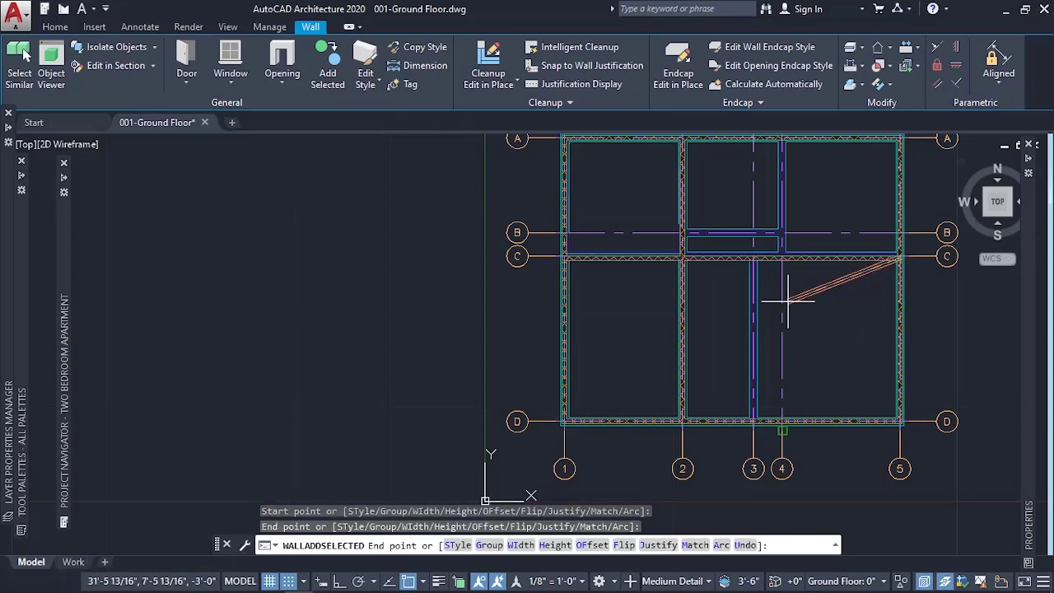
key(Escape)
Step: Select the newly added grid C wall and delete it
scroll(741, 255, up, 6)
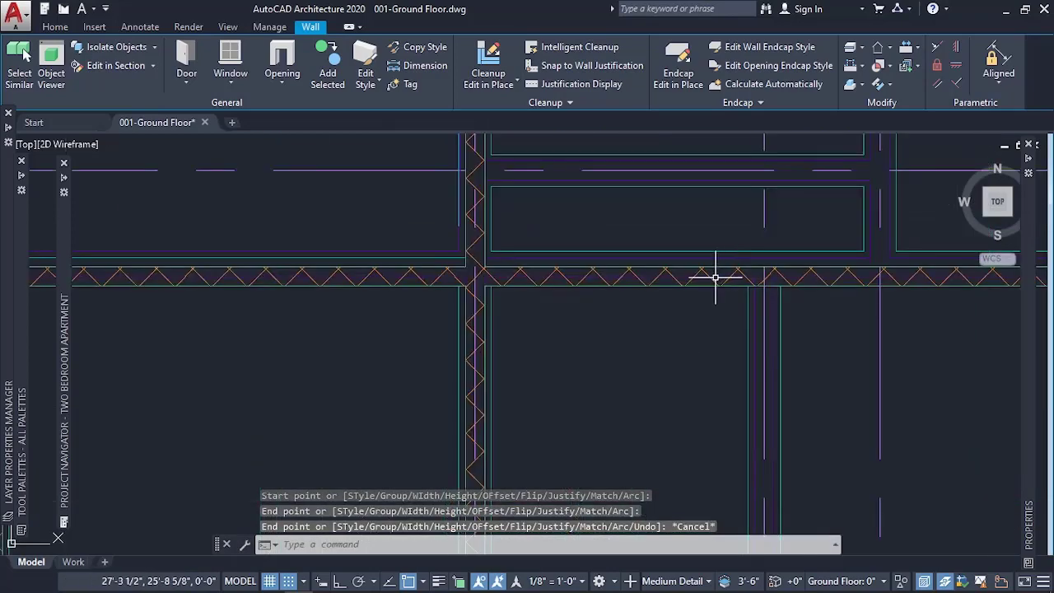
scroll(705, 281, down, 2)
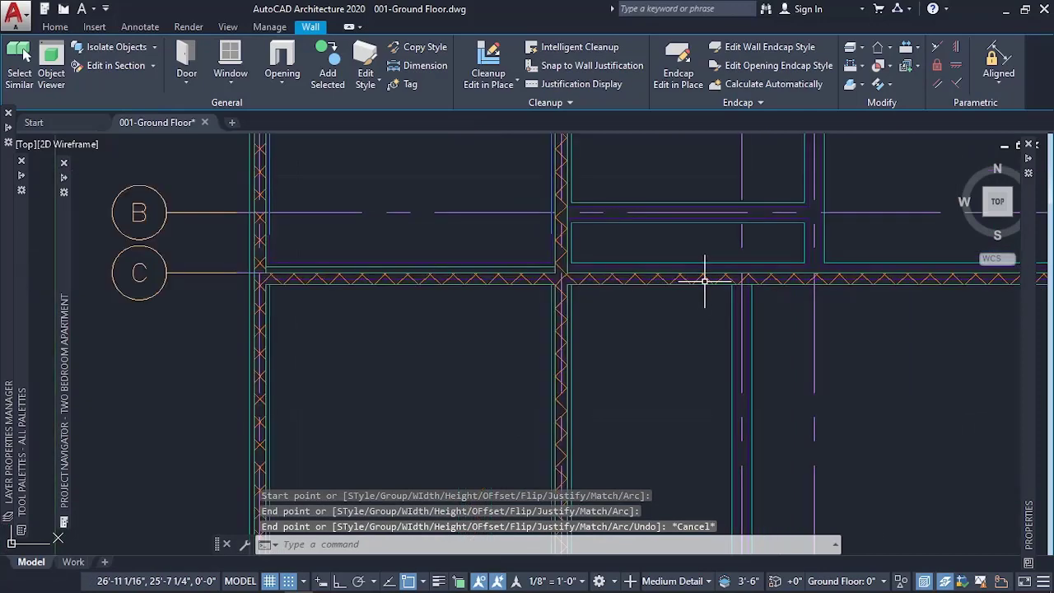
click(324, 278)
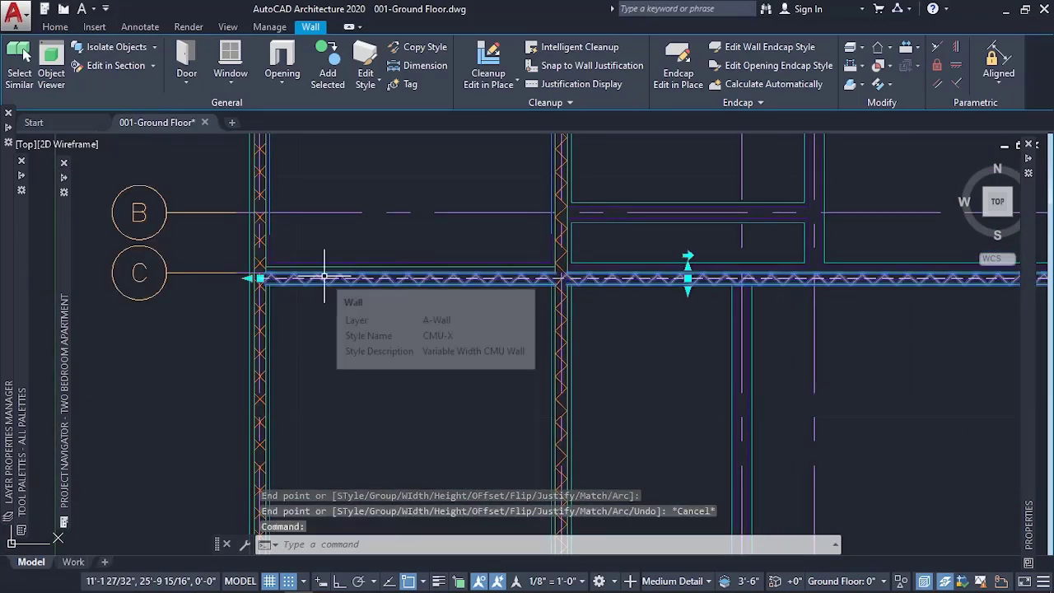
key(Delete)
scroll(376, 293, down, 2)
scroll(494, 280, up, 4)
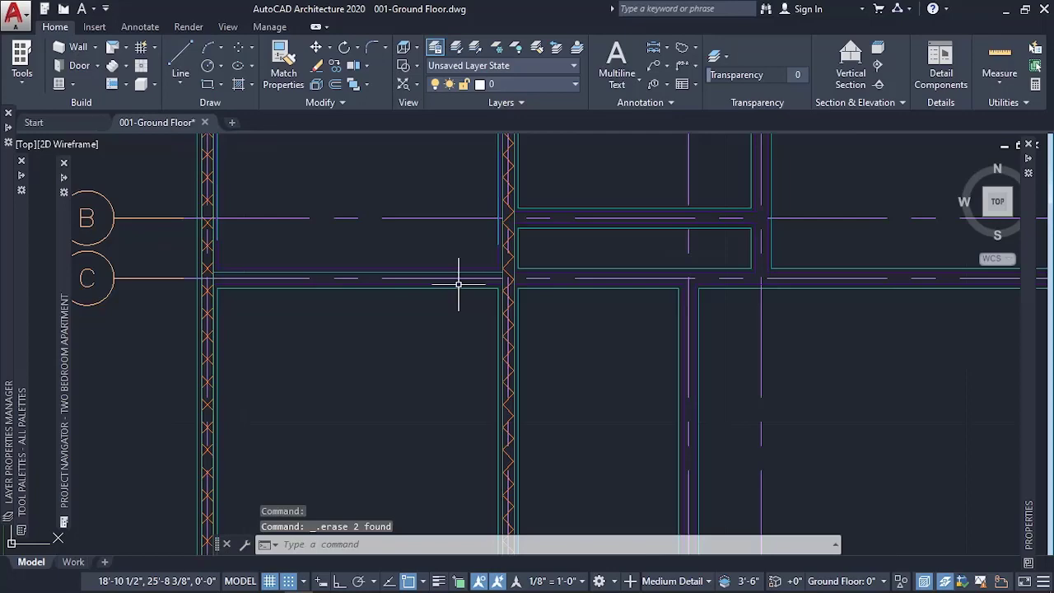
scroll(497, 280, down, 5)
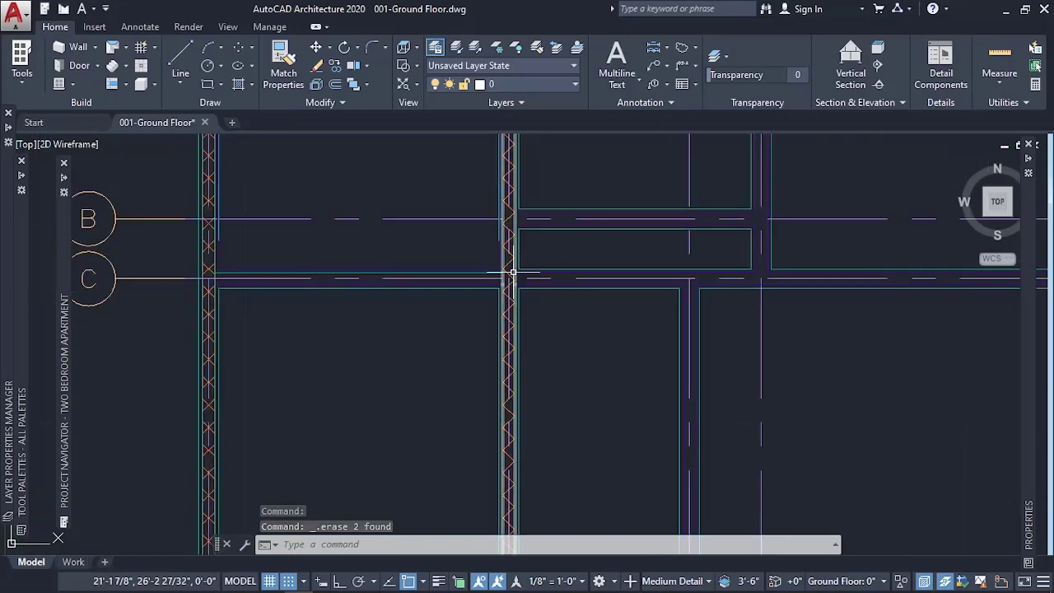
scroll(451, 160, up, 4)
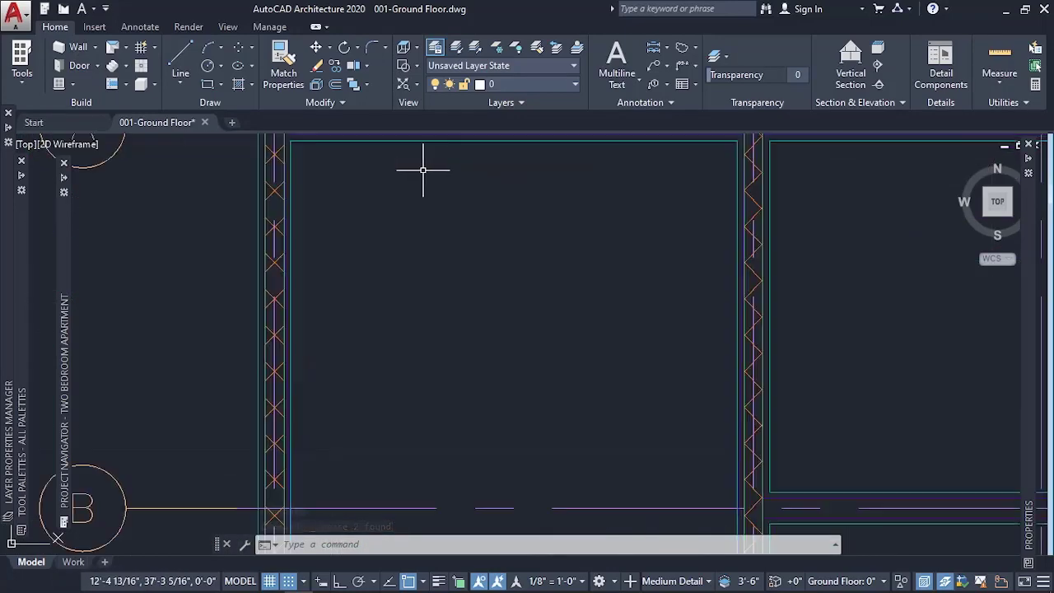
scroll(423, 165, down, 3)
scroll(419, 202, up, 2)
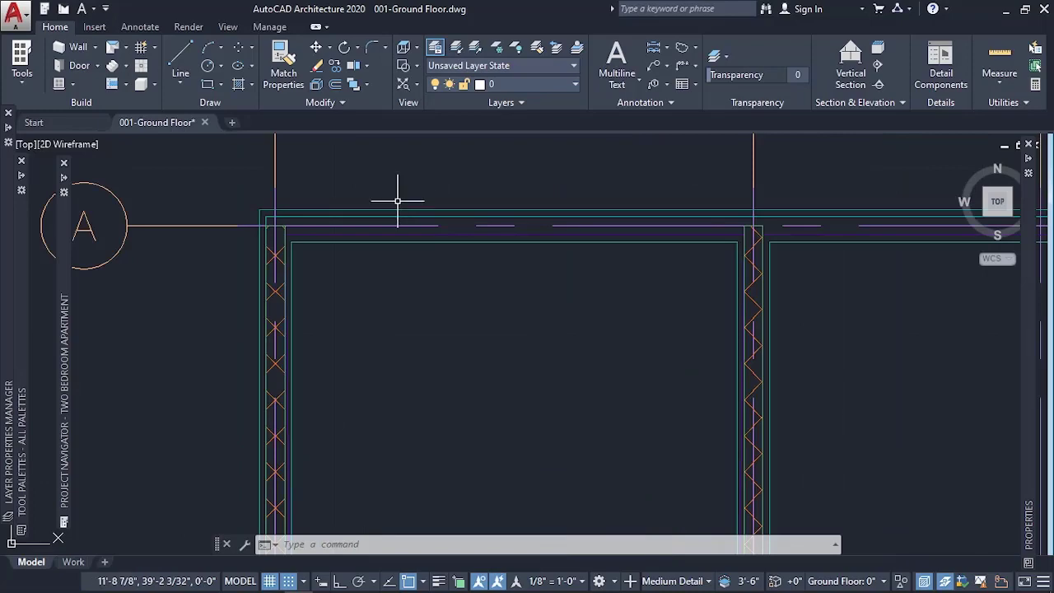
Step: Using the grid 1 wall as template, add a wall along grid A from 1 to 5
click(279, 259)
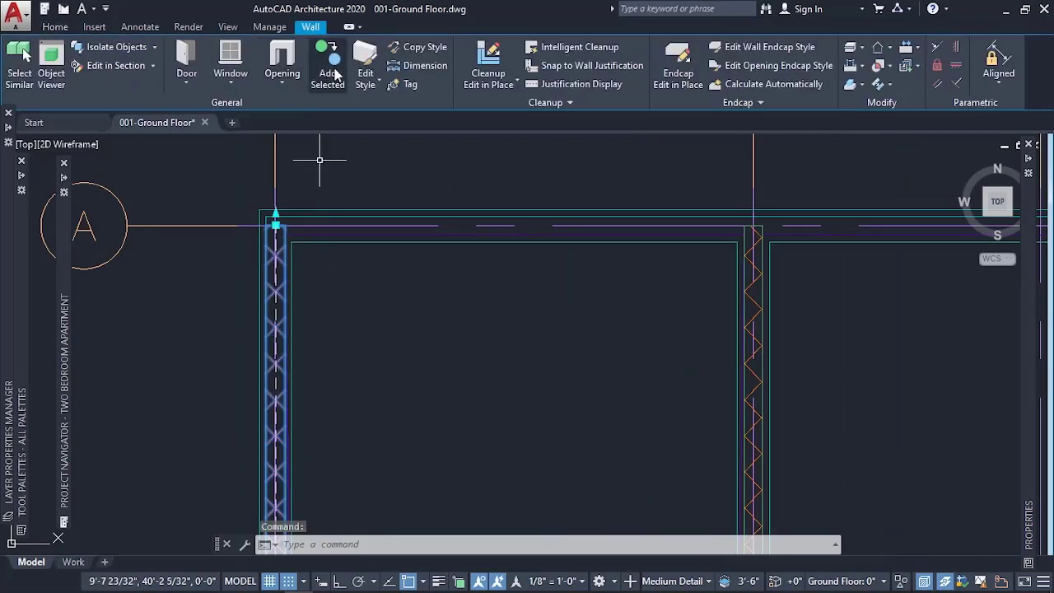
click(275, 224)
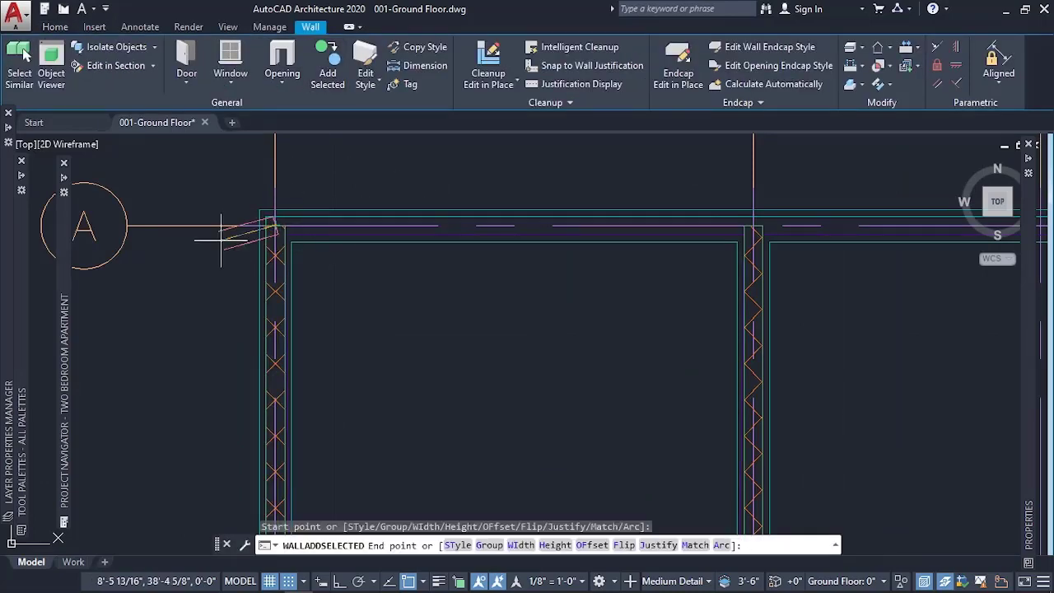
scroll(177, 247, down, 5)
scroll(519, 247, up, 3)
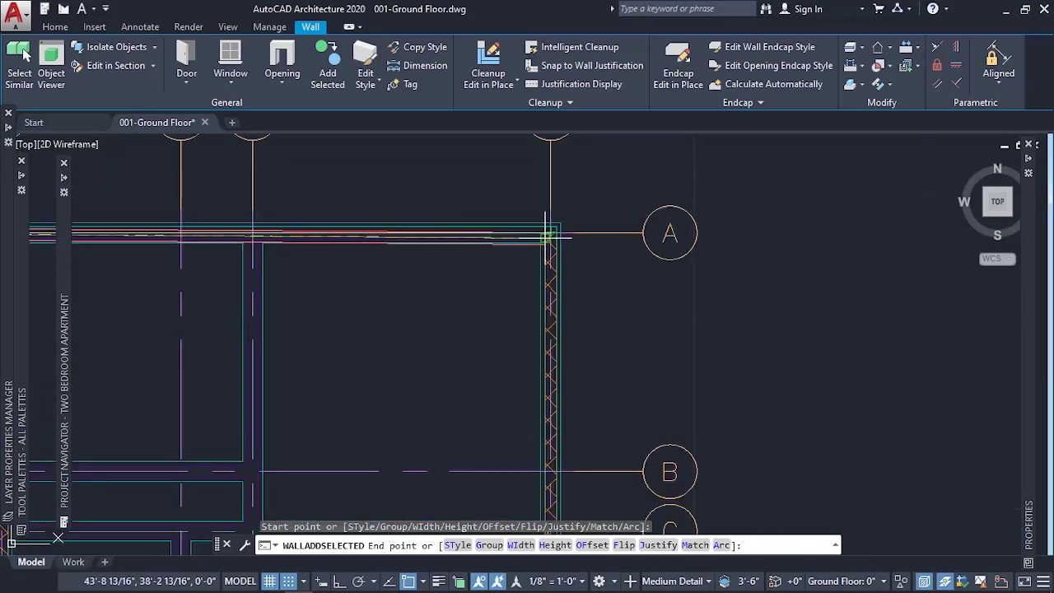
click(552, 237)
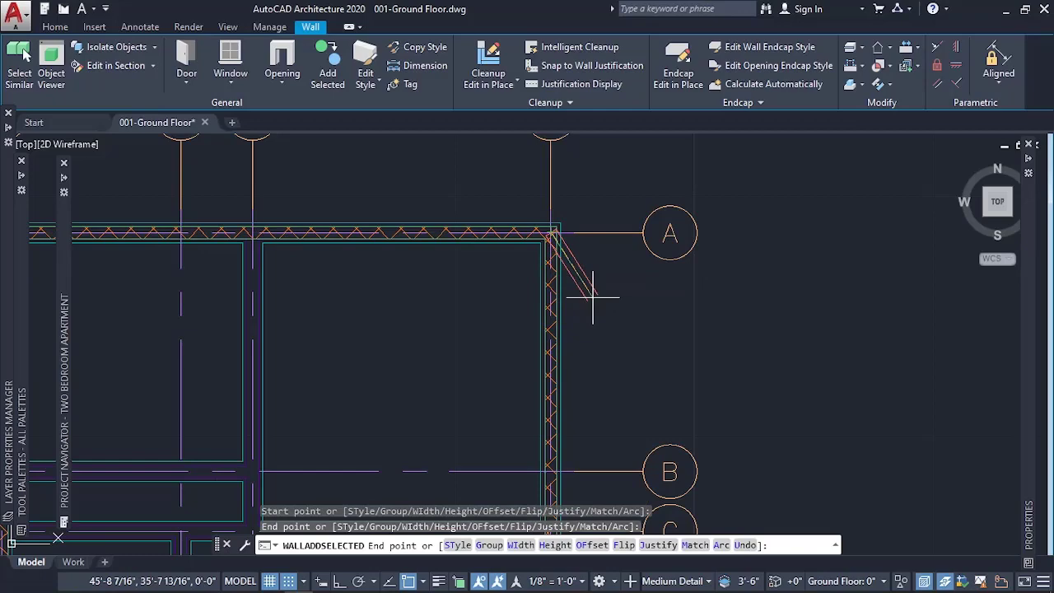
key(Escape)
scroll(699, 231, down, 3)
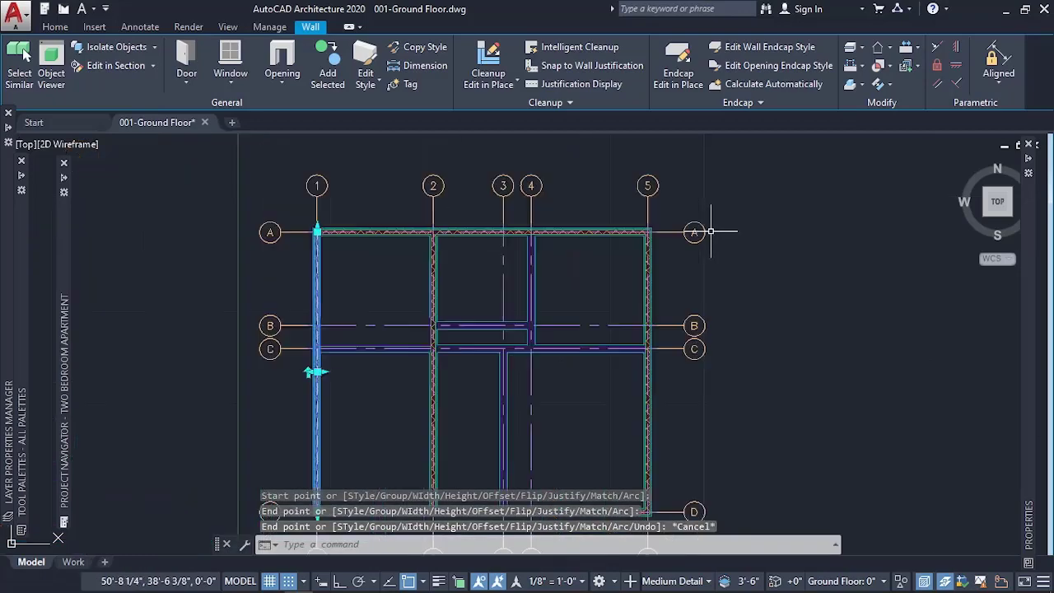
scroll(435, 303, up, 2)
scroll(435, 303, down, 2)
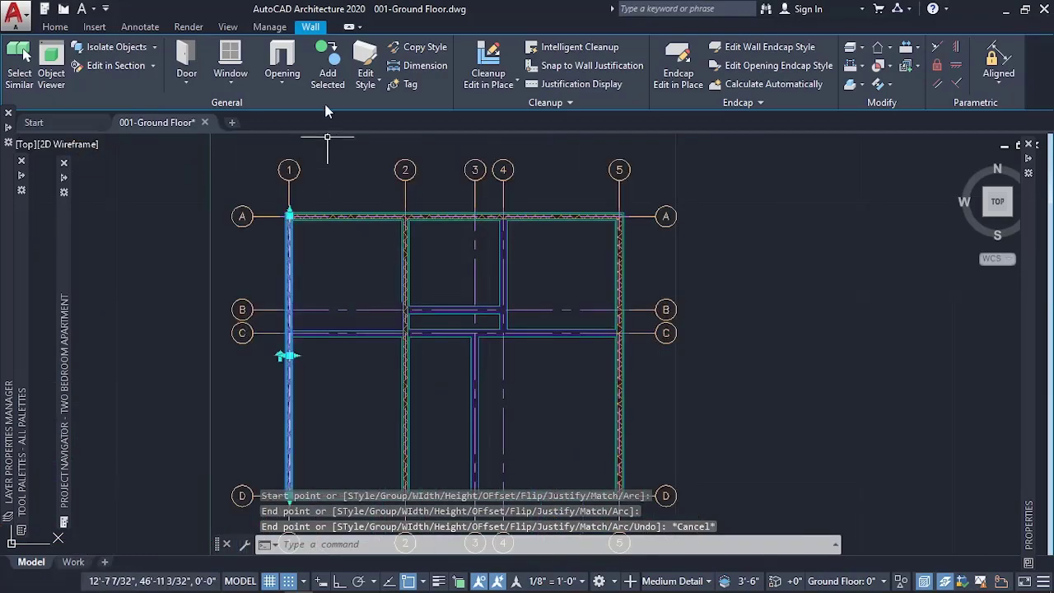
Step: Add a matching wall along grid C between the left and right walls
click(328, 62)
scroll(359, 315, up, 4)
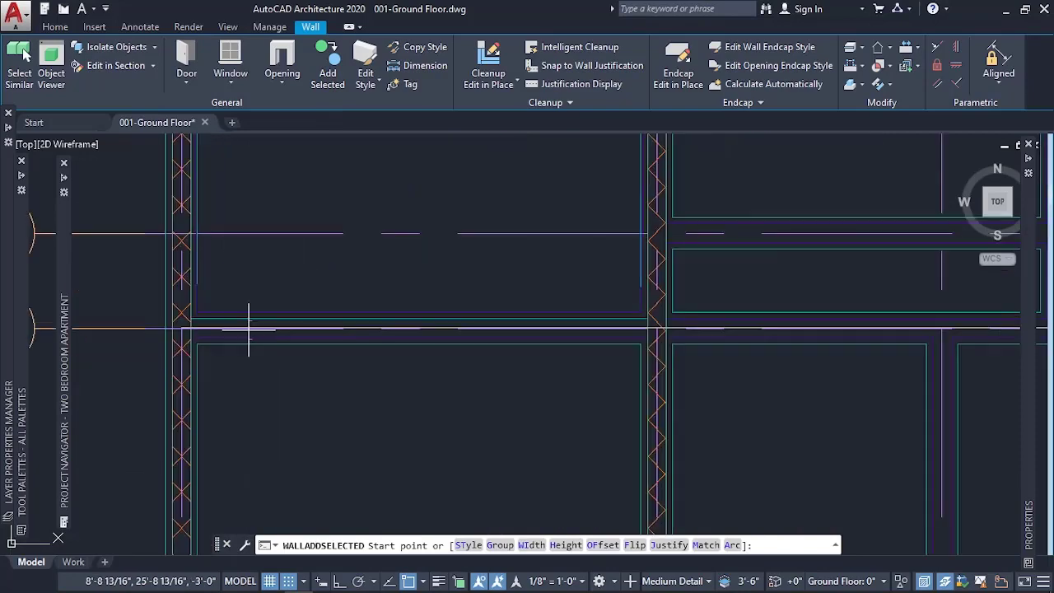
click(181, 327)
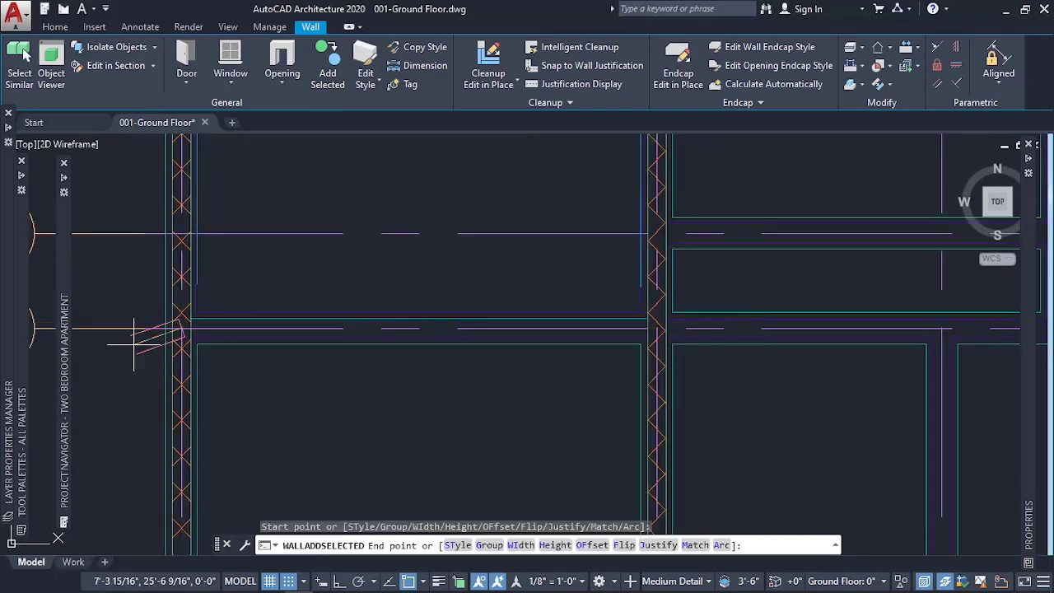
scroll(182, 328, down, 4)
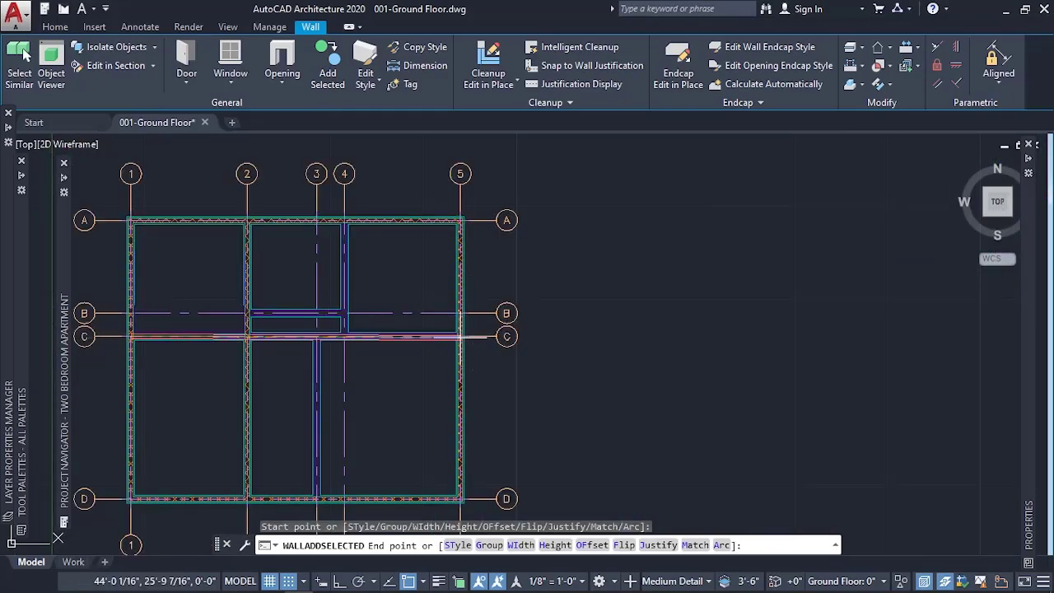
scroll(466, 334, up, 4)
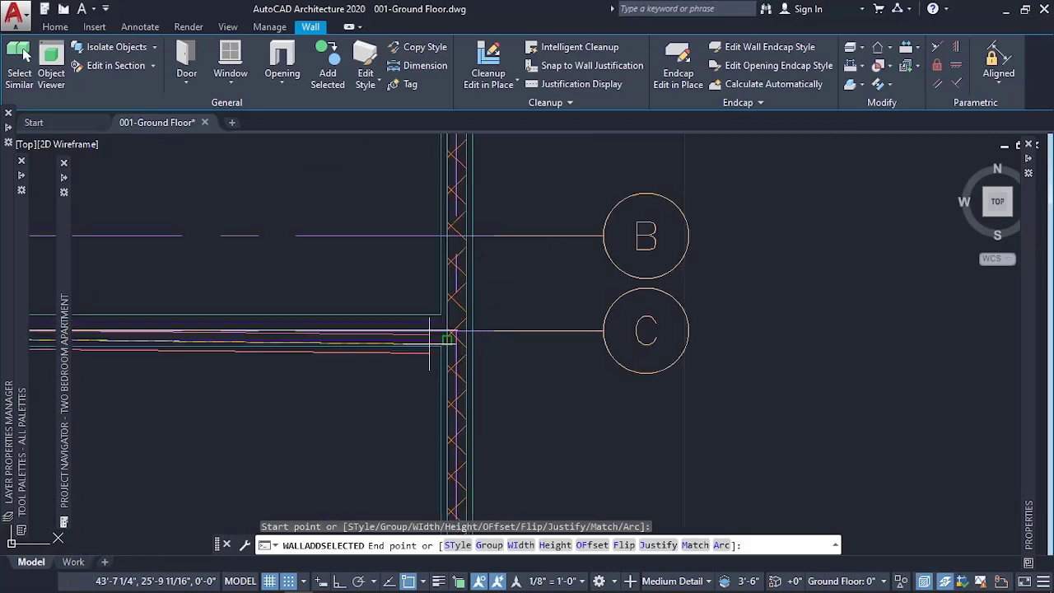
click(465, 331)
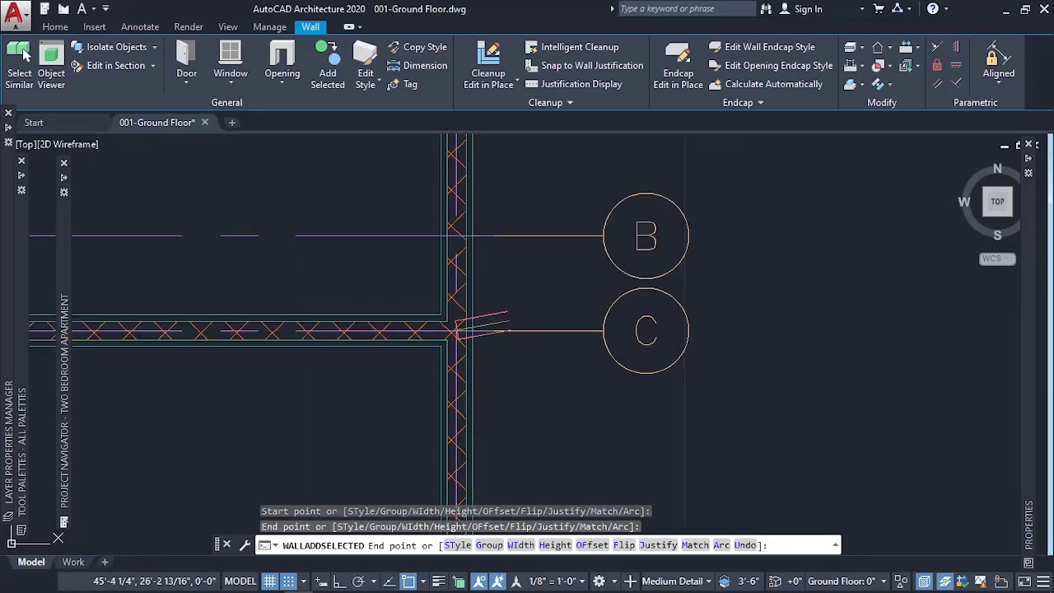
key(Escape)
scroll(640, 232, down, 4)
scroll(394, 263, up, 2)
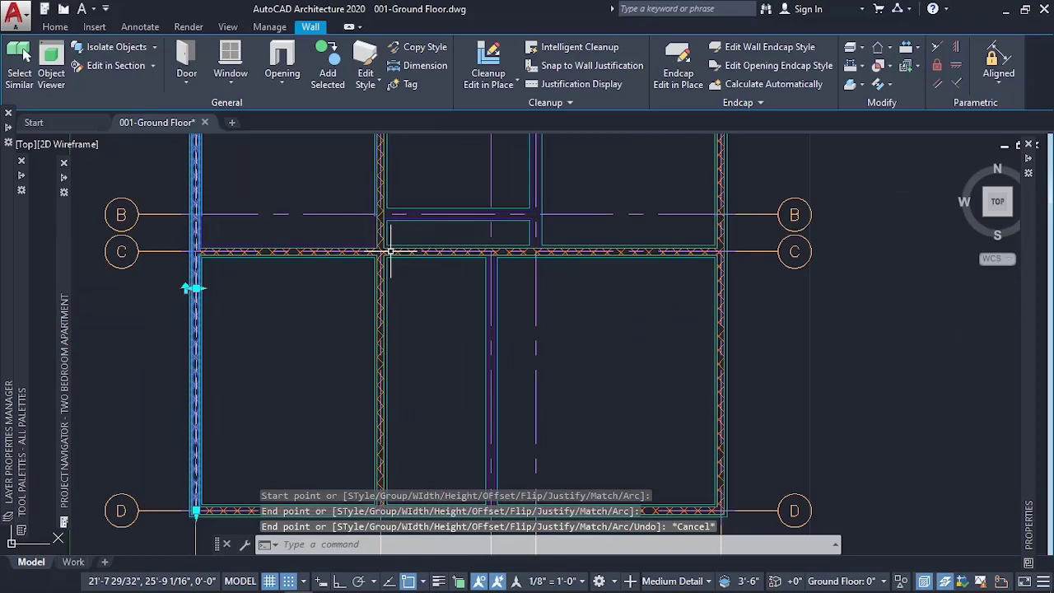
scroll(400, 212, up, 2)
scroll(376, 141, down, 2)
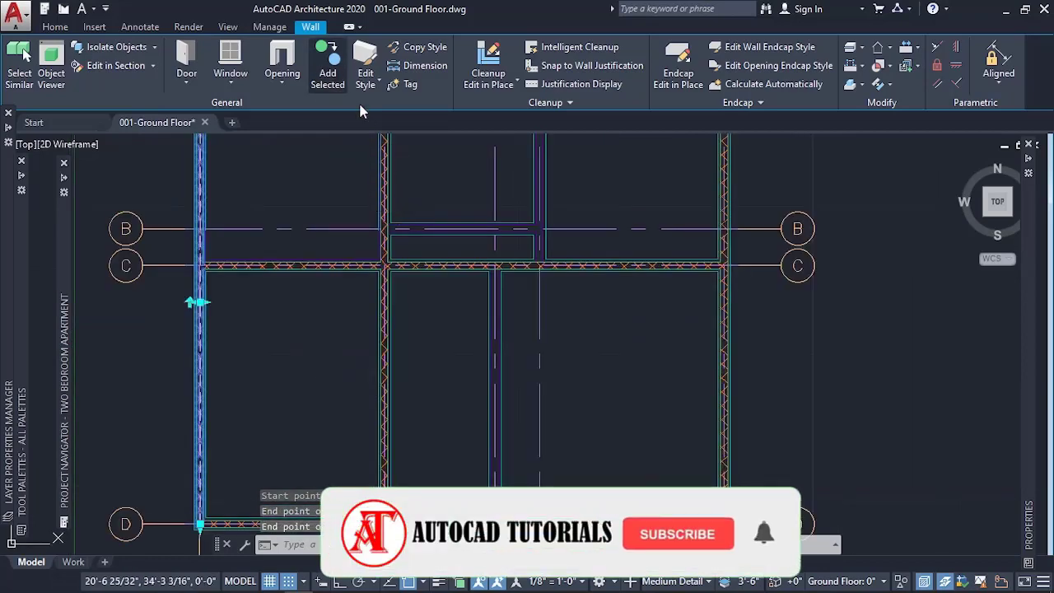
Step: Add a matching wall on grid 3 from the grid D wall to grid C
click(328, 72)
scroll(457, 306, up, 3)
scroll(470, 333, down, 3)
scroll(496, 466, up, 4)
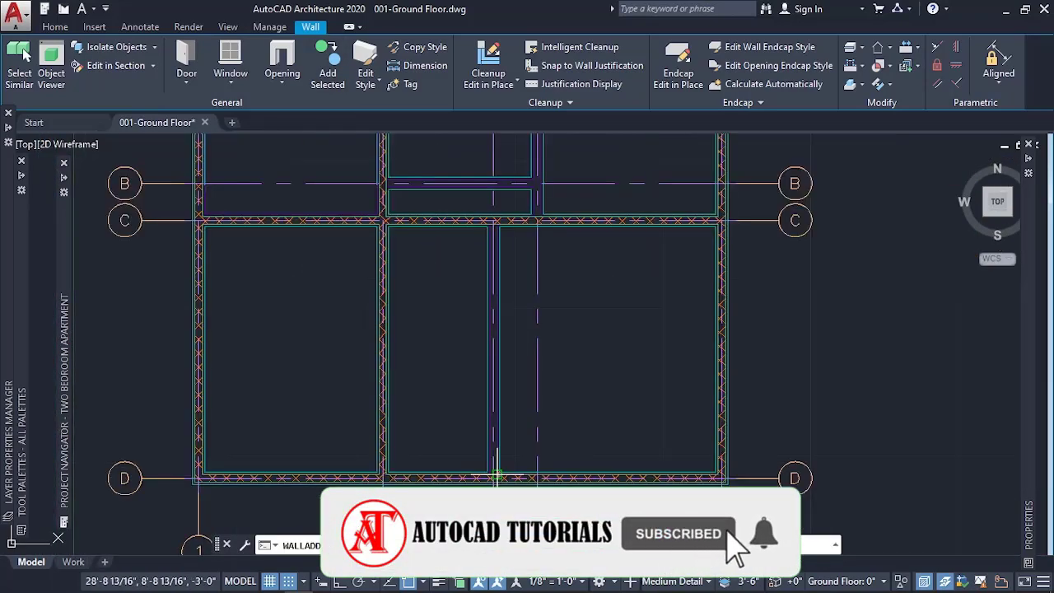
click(494, 478)
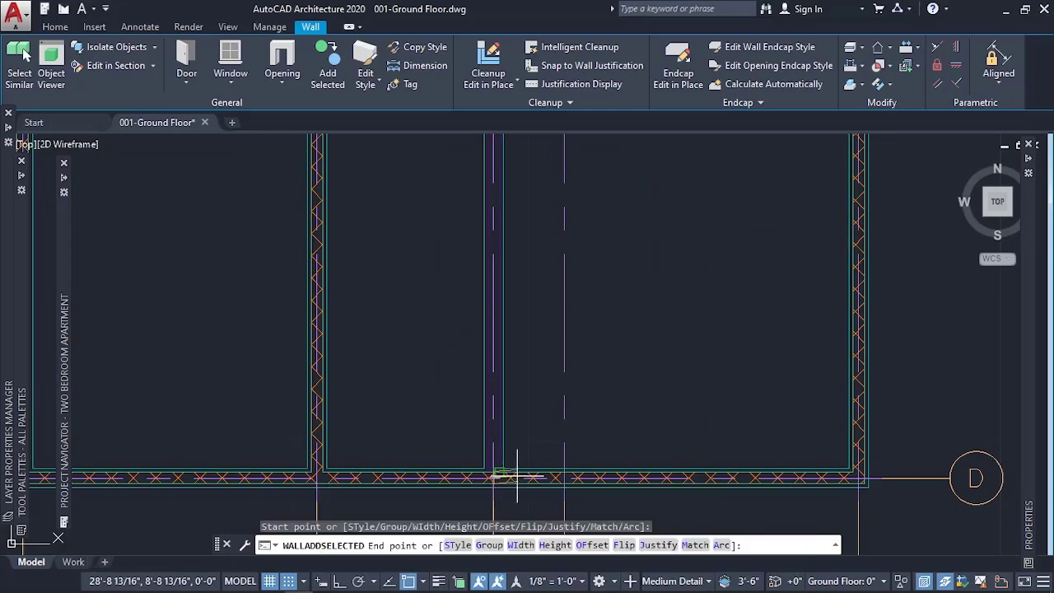
scroll(512, 474, down, 4)
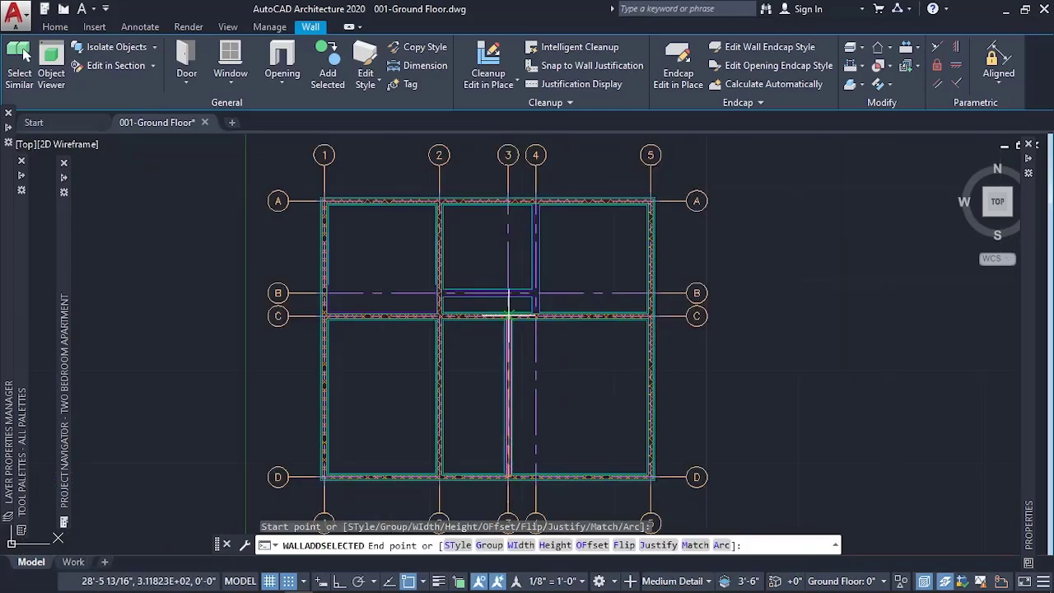
scroll(508, 316, up, 2)
scroll(508, 317, up, 2)
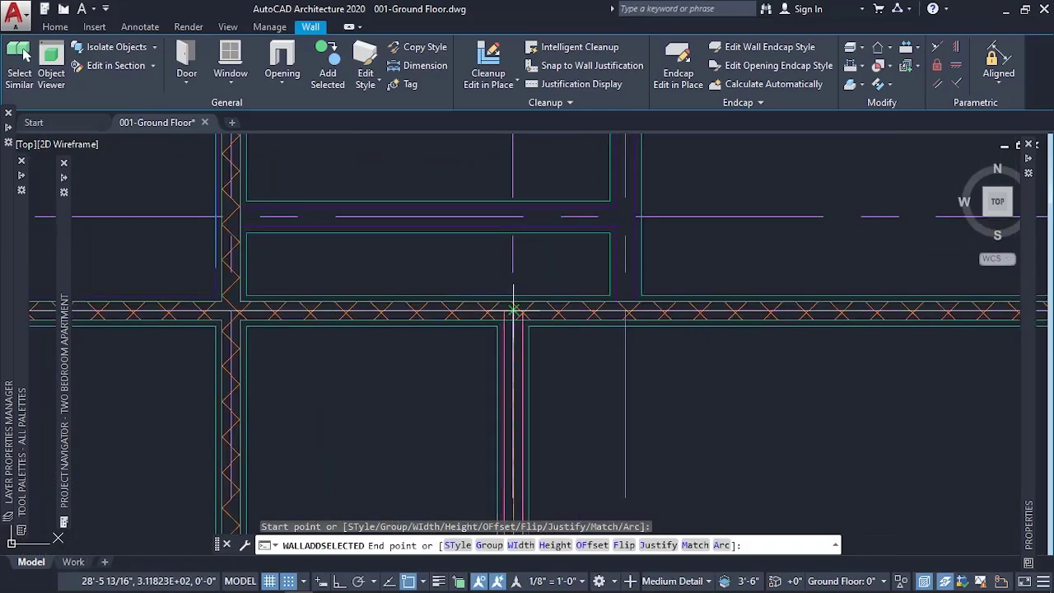
click(512, 311)
key(Escape)
scroll(504, 356, down, 4)
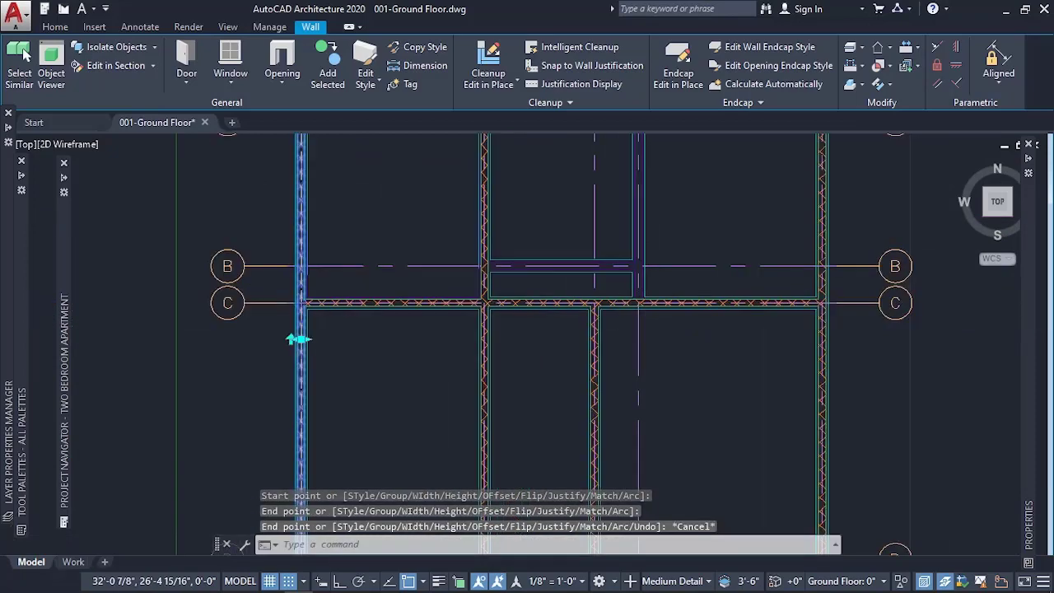
scroll(515, 353, down, 1)
scroll(610, 271, up, 3)
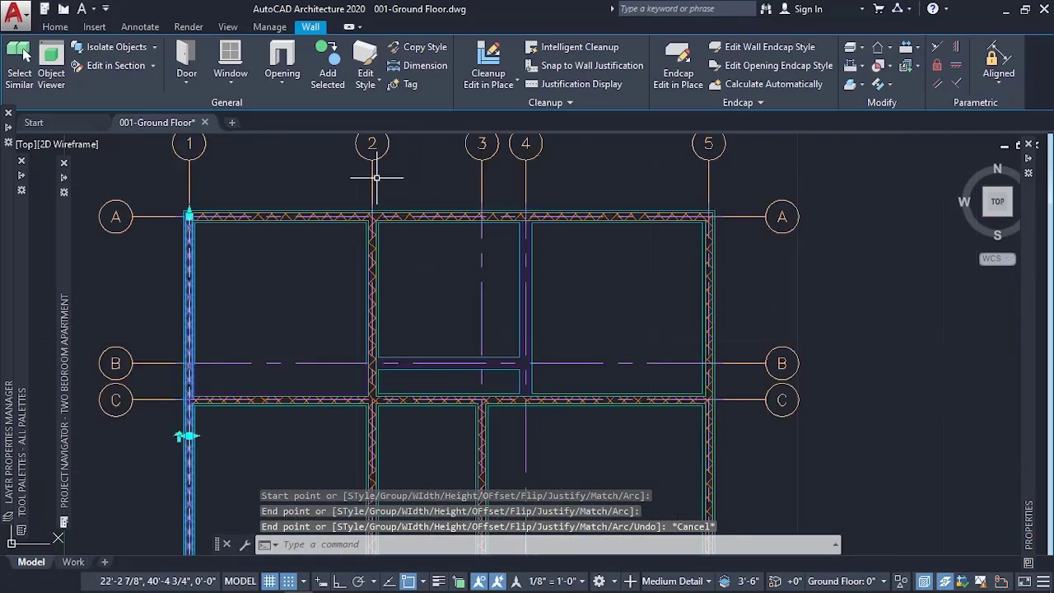
Step: Start a matching wall on grid 4 from the grid A wall, then exit the command
click(330, 71)
scroll(527, 198, up, 3)
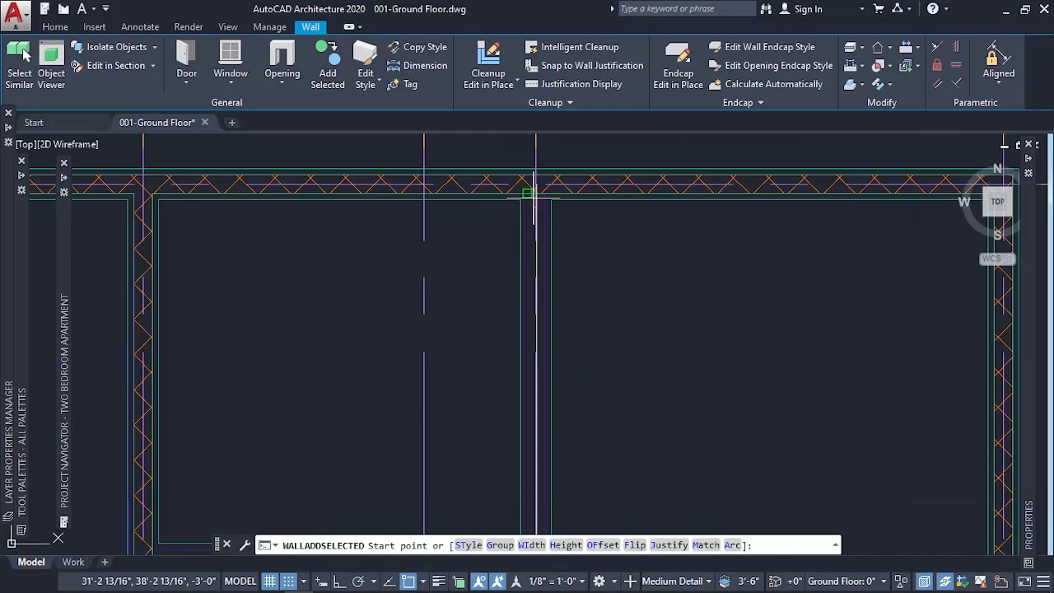
click(536, 183)
scroll(542, 187, down, 3)
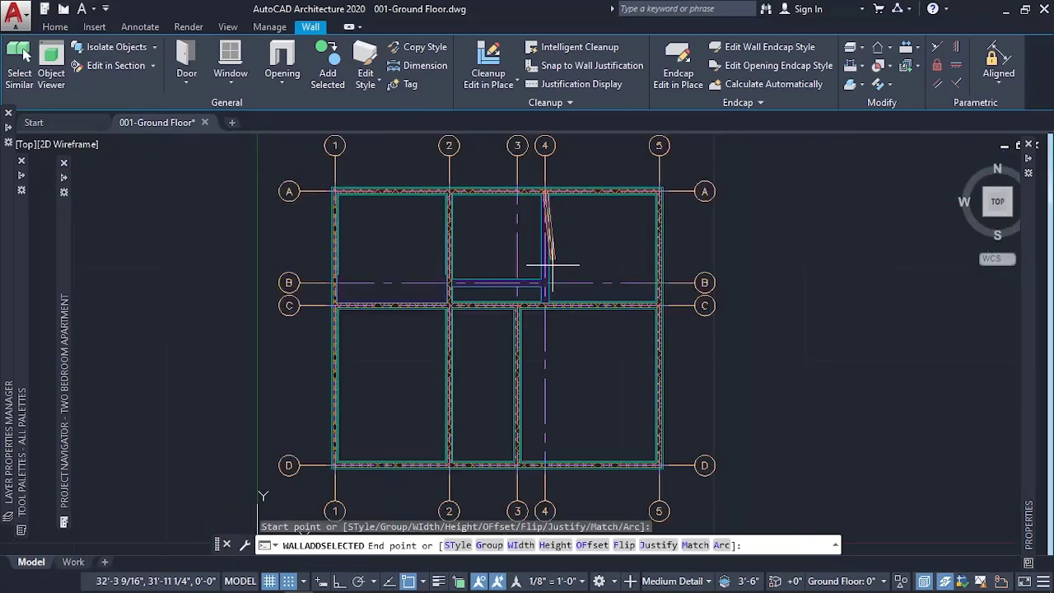
scroll(545, 296, up, 3)
scroll(545, 303, up, 4)
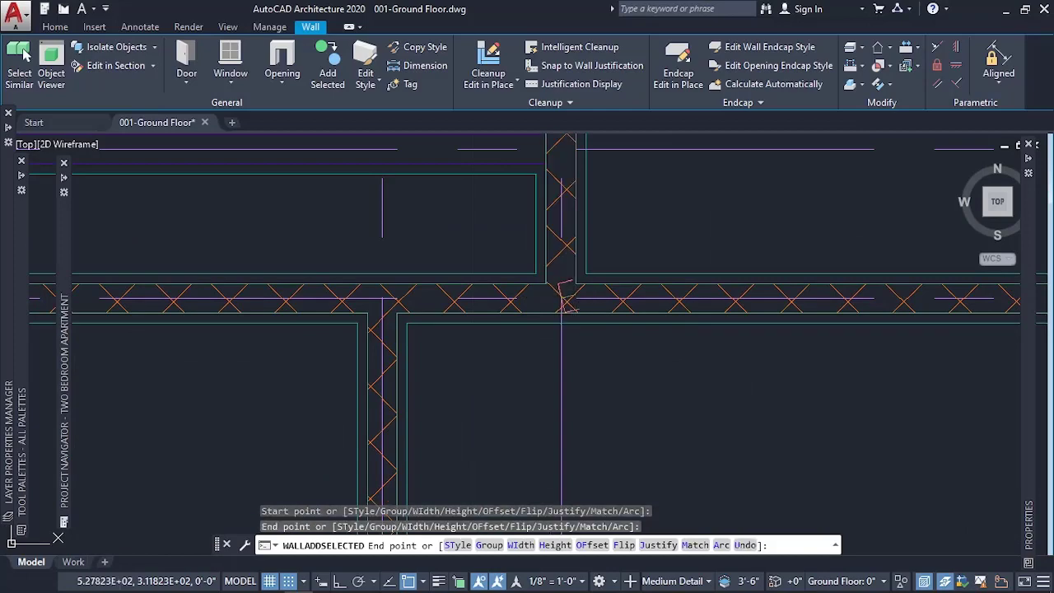
key(Escape)
scroll(723, 223, down, 3)
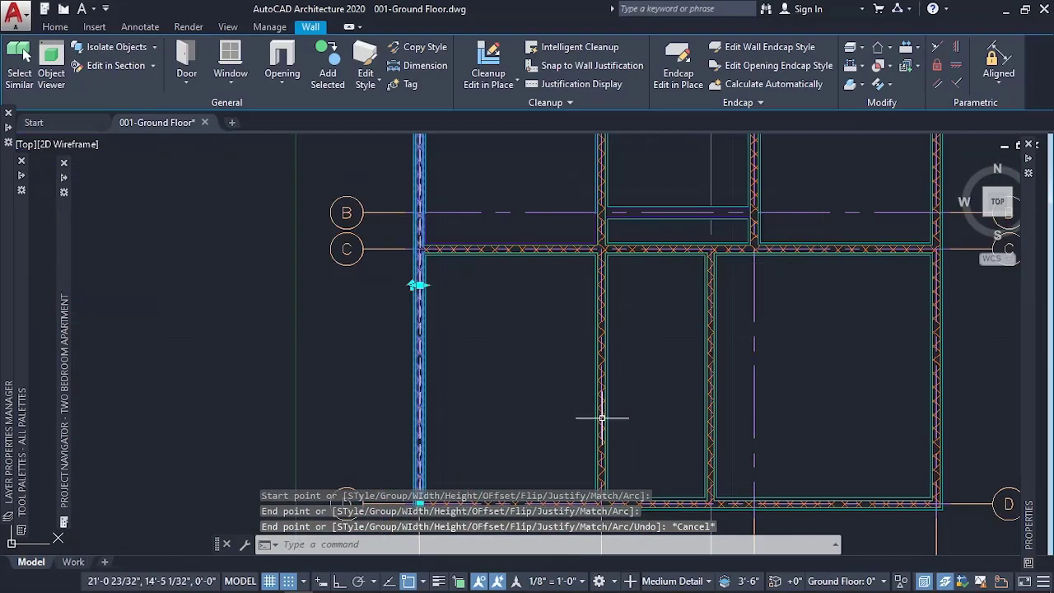
scroll(607, 419, down, 3)
scroll(650, 245, up, 5)
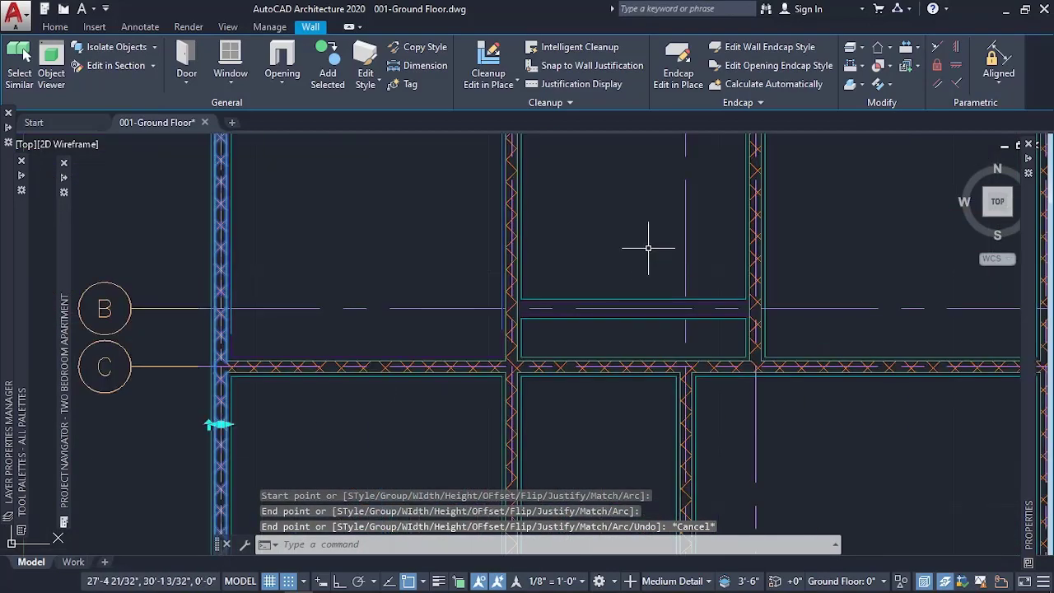
Step: Add a matching CMU-X wall along grid B between grids 2 and 4, then end the command
click(327, 64)
scroll(510, 308, up, 3)
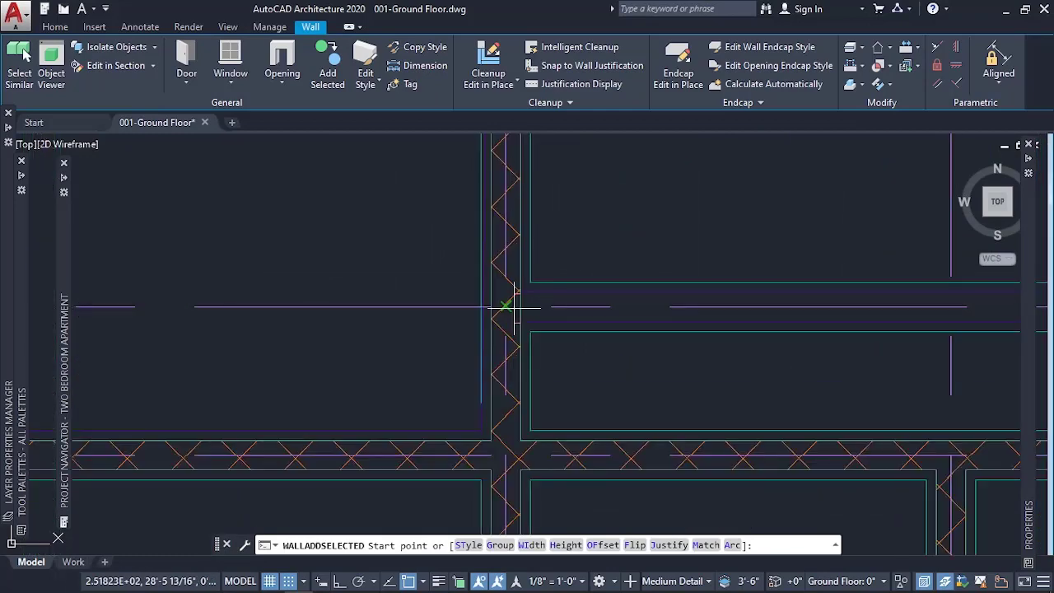
scroll(509, 307, up, 4)
click(500, 305)
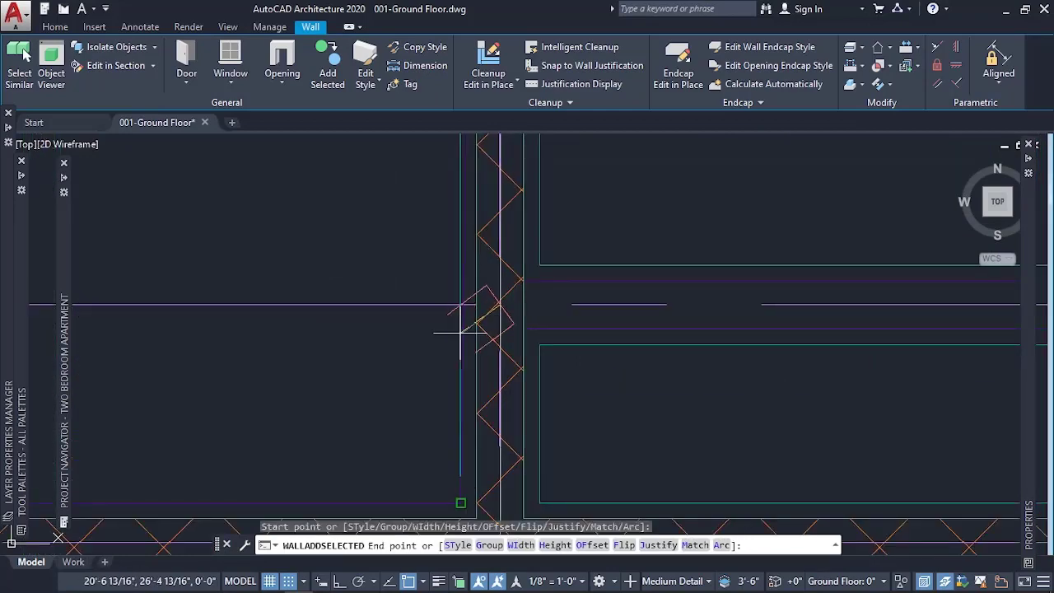
scroll(420, 325, down, 3)
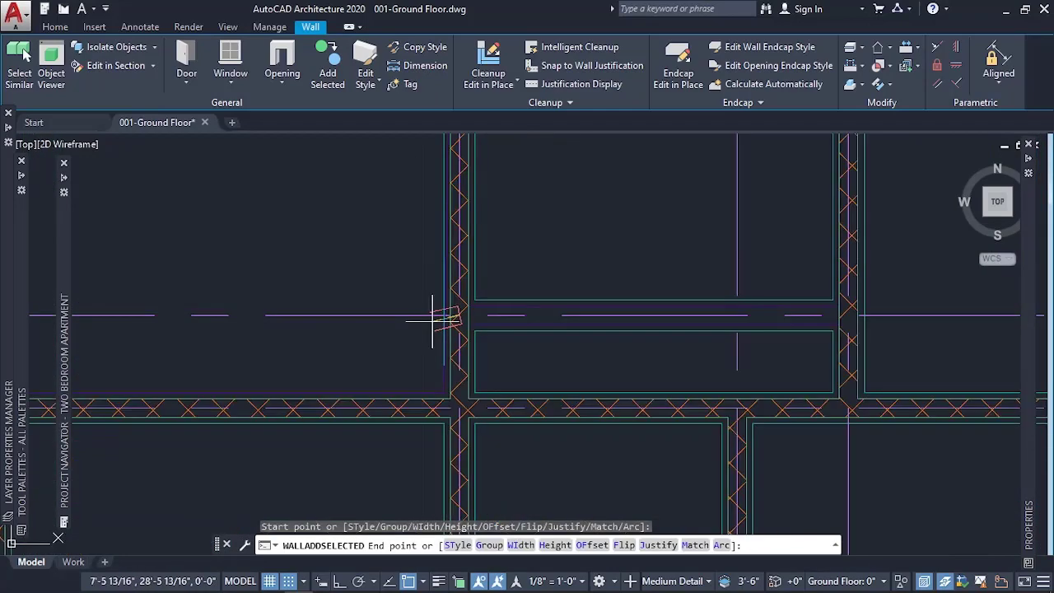
click(848, 322)
key(Escape)
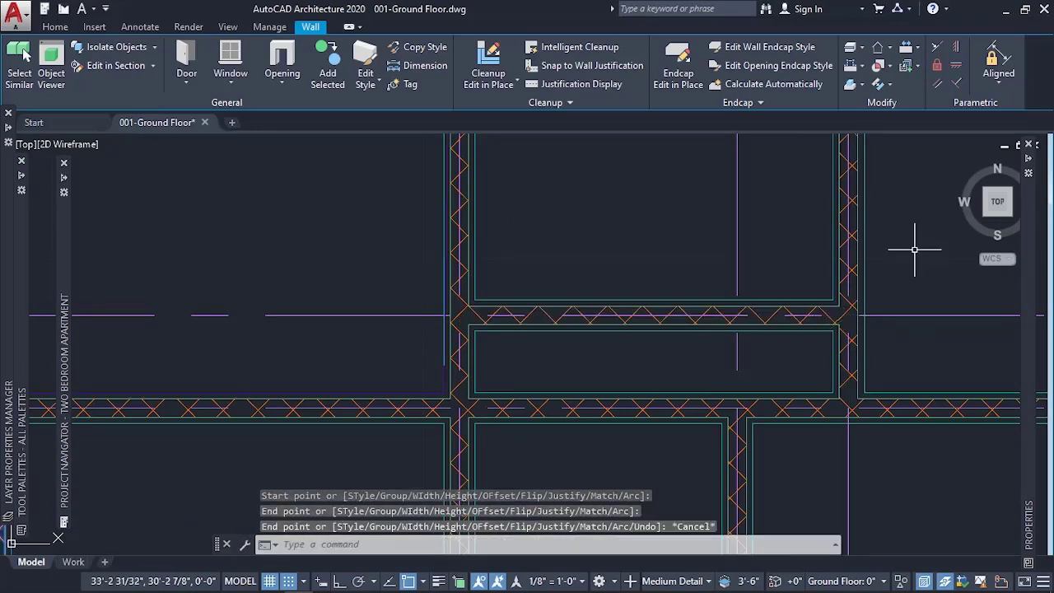
scroll(913, 249, down, 5)
scroll(574, 288, down, 2)
scroll(820, 310, up, 4)
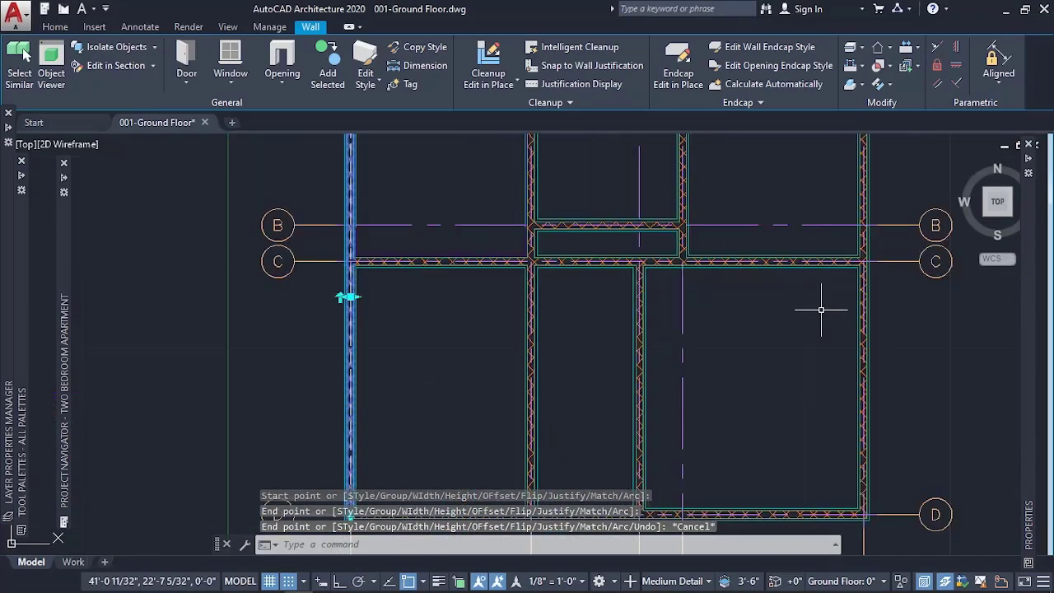
scroll(816, 310, down, 2)
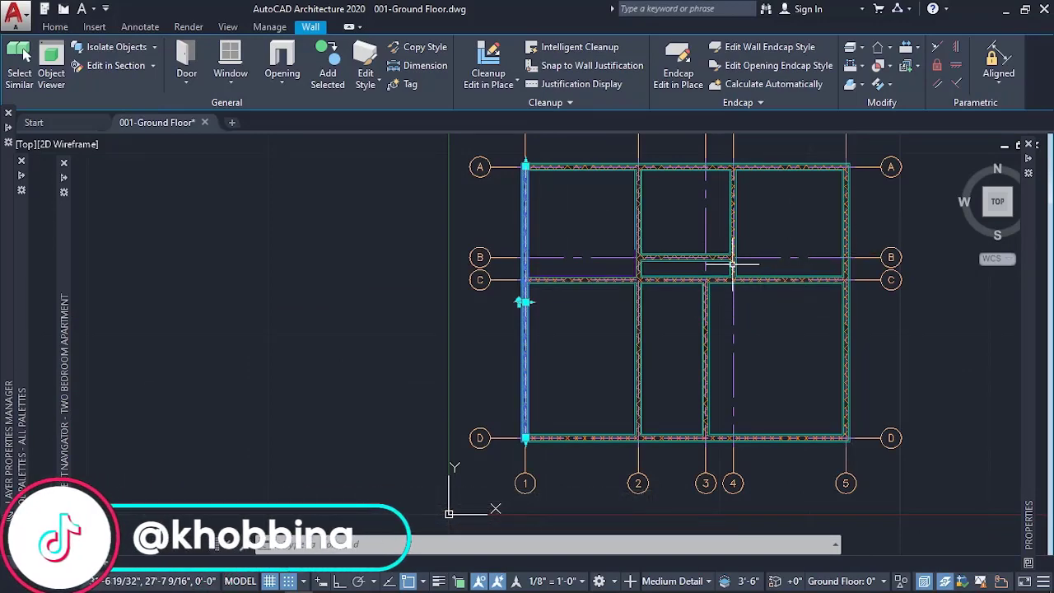
key(Escape)
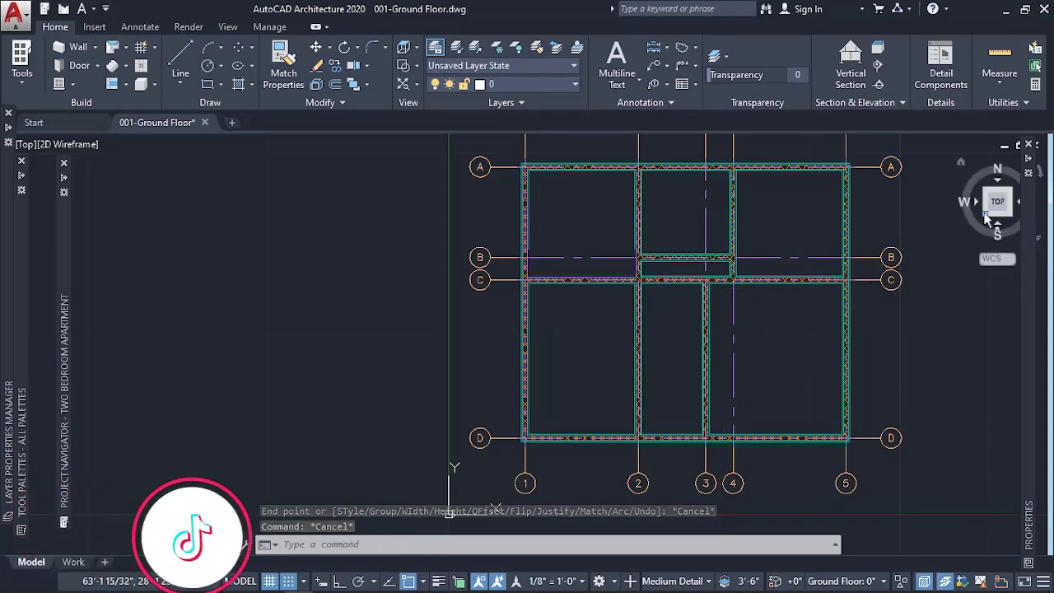
Step: Switch to the SW Isometric view using the ViewCube
click(985, 216)
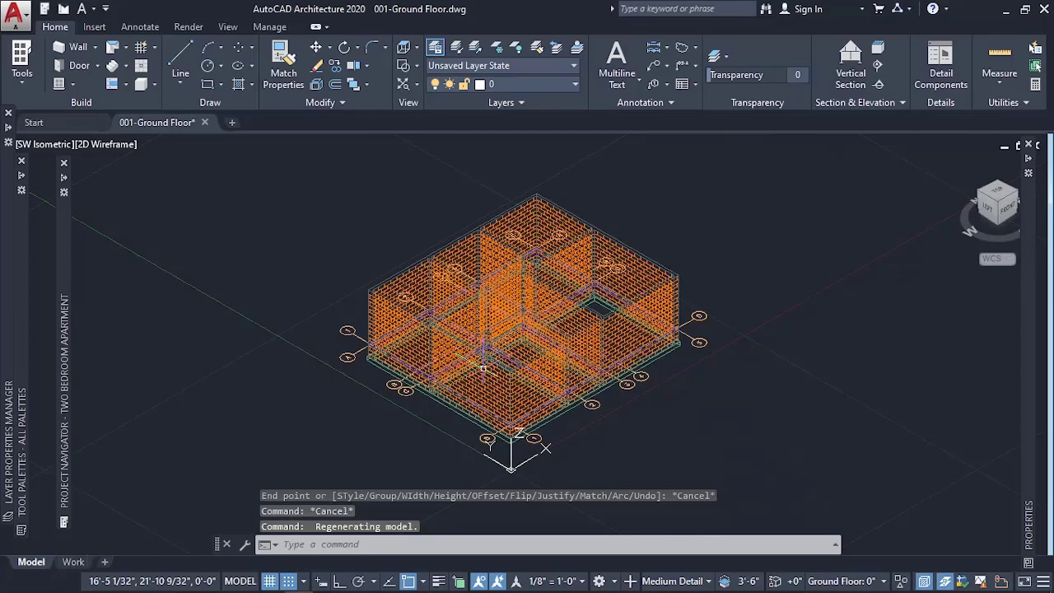
scroll(489, 353, up, 4)
scroll(489, 353, down, 2)
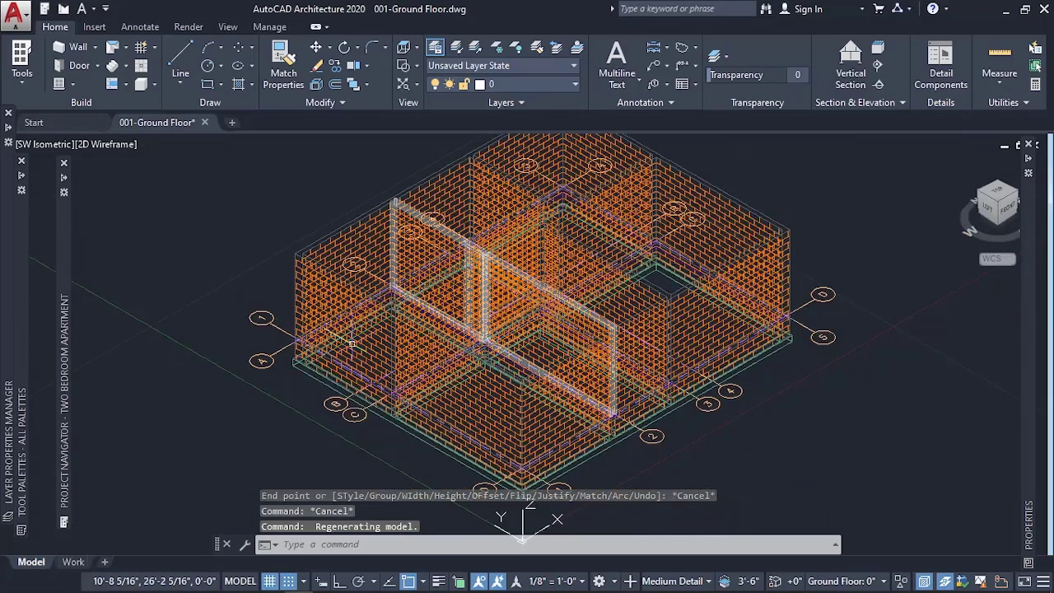
Step: Set the viewport visual style to Conceptual to shade the walls
click(117, 143)
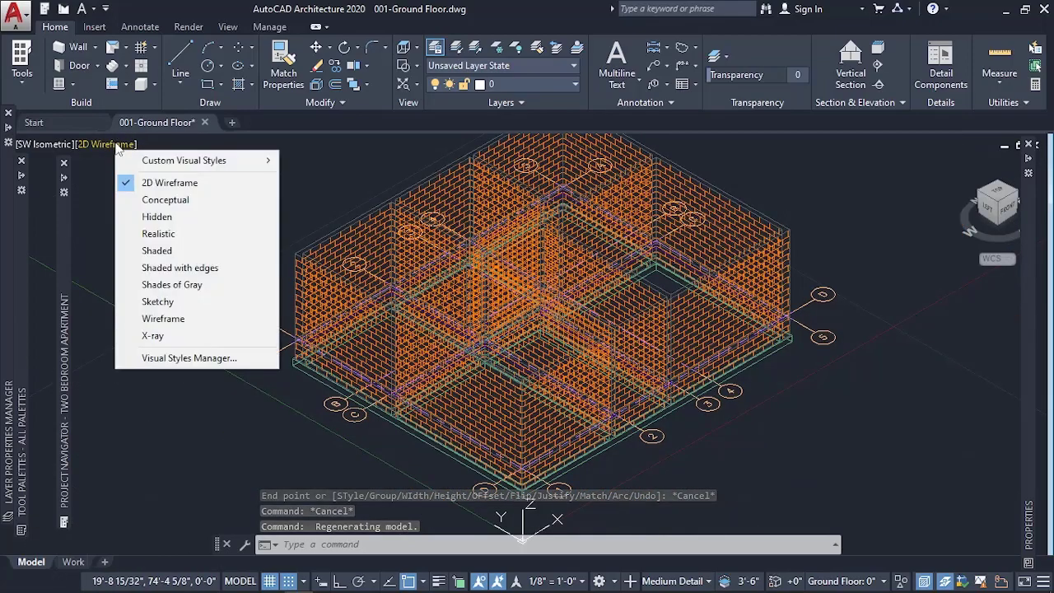
click(165, 200)
scroll(518, 362, up, 3)
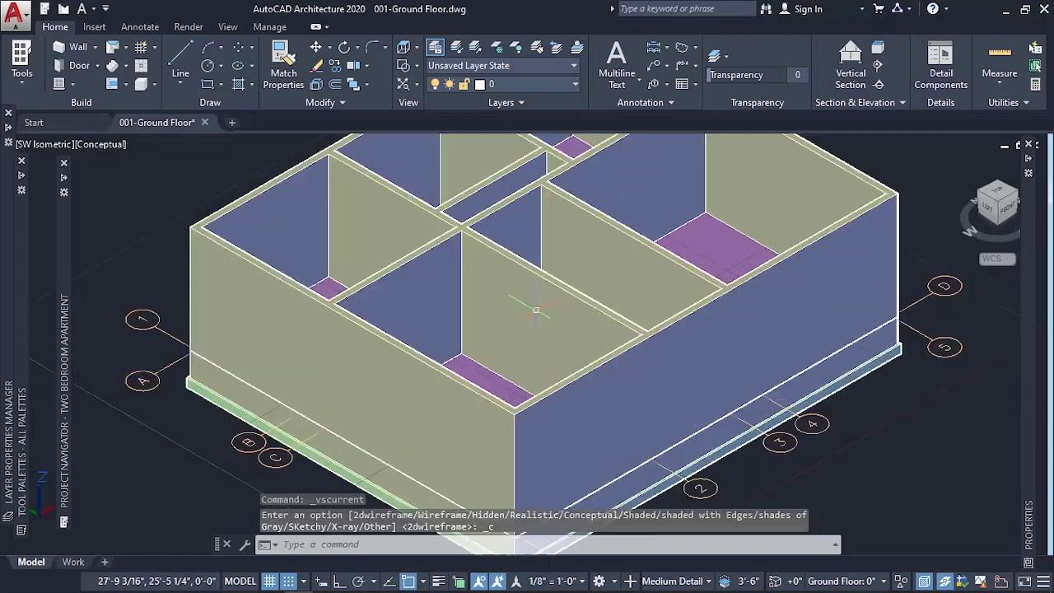
scroll(519, 362, down, 4)
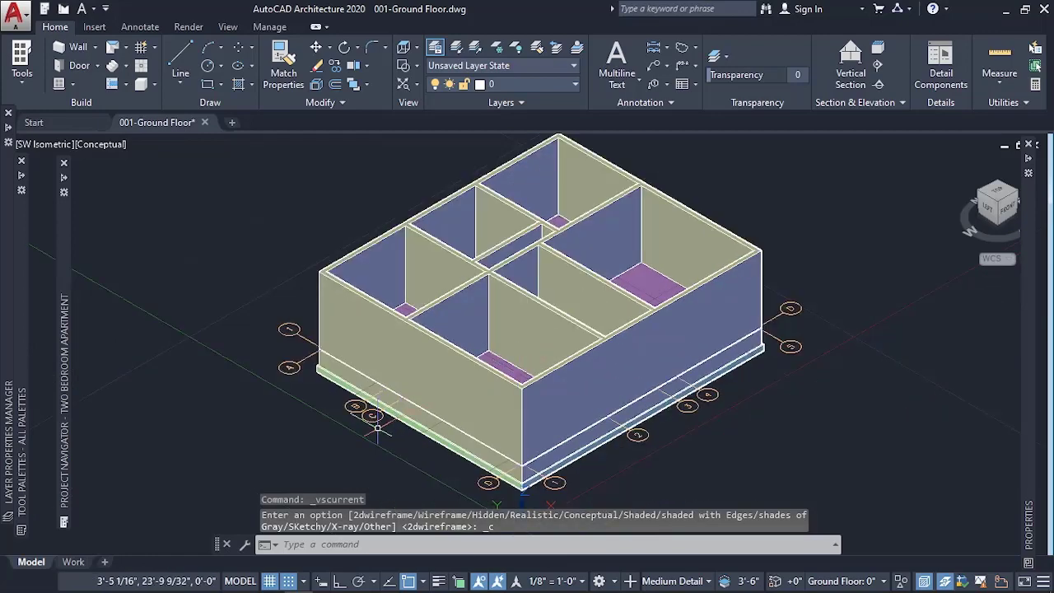
right_click(820, 361)
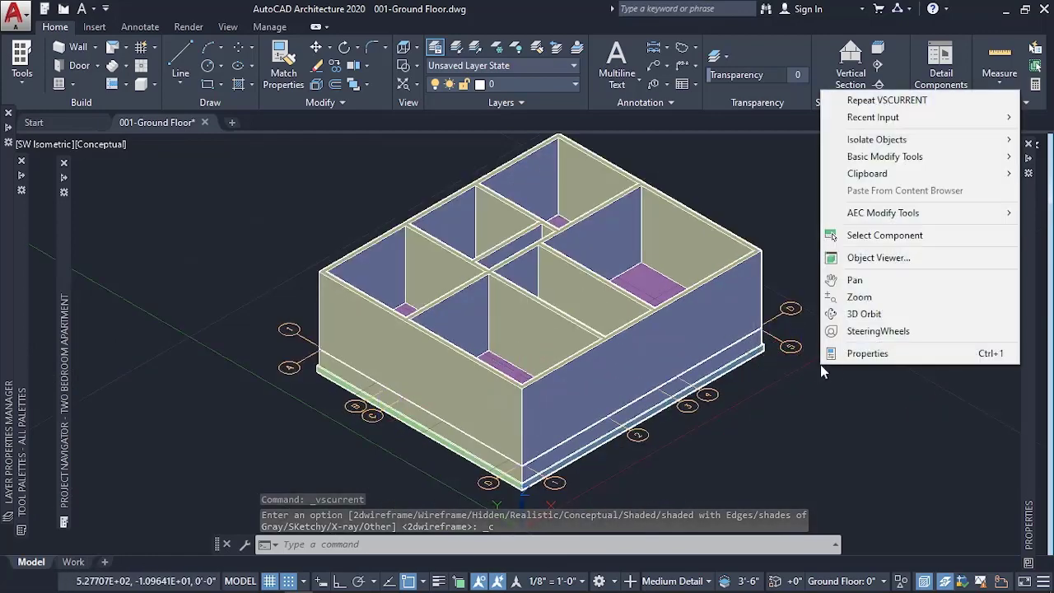
Step: Orbit the shaded Ground Floor model around and tilt it toward a top-down view of the rooms
click(878, 314)
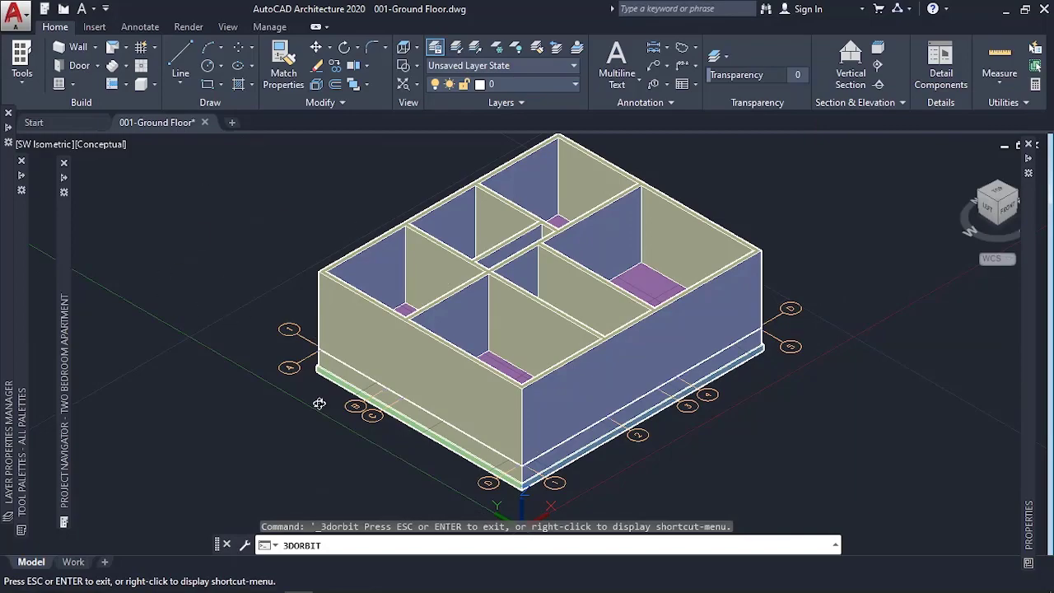
mouse_move(728, 407)
mouse_down()
mouse_move(607, 397)
mouse_move(536, 369)
mouse_move(721, 427)
mouse_move(609, 428)
mouse_move(482, 405)
mouse_move(442, 443)
mouse_move(496, 502)
mouse_move(612, 431)
mouse_move(683, 419)
mouse_move(604, 426)
mouse_move(576, 395)
mouse_move(654, 383)
mouse_move(652, 416)
mouse_move(665, 401)
mouse_move(583, 424)
mouse_up()
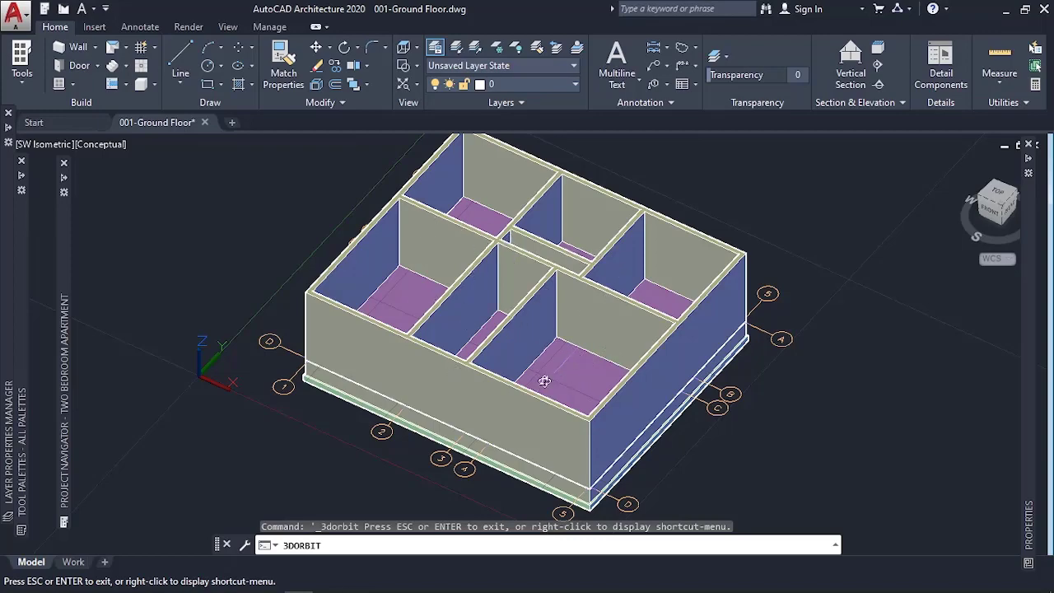
drag(553, 398, 625, 335)
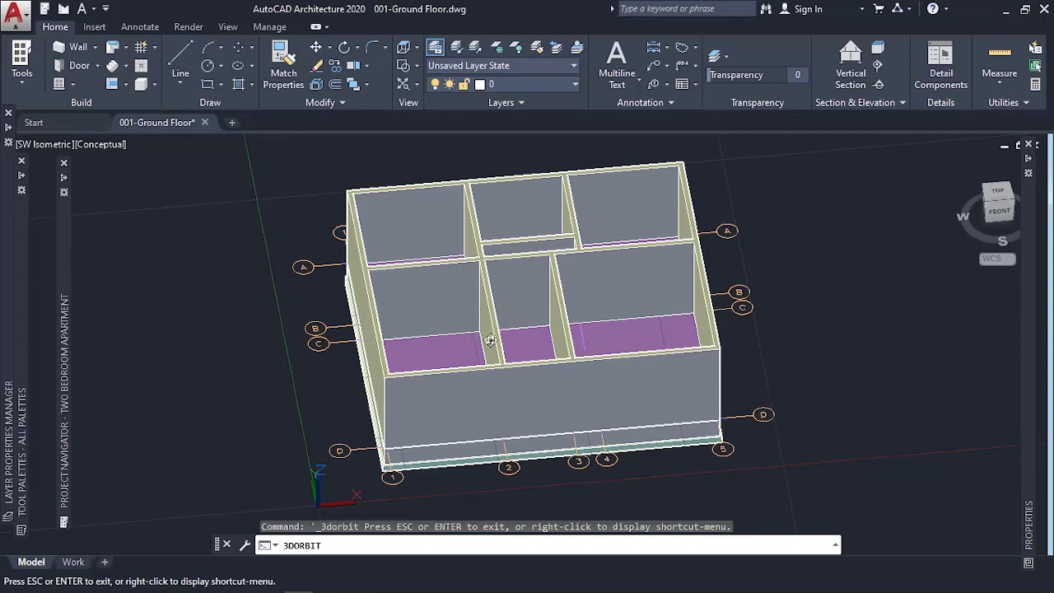
drag(576, 282, 514, 278)
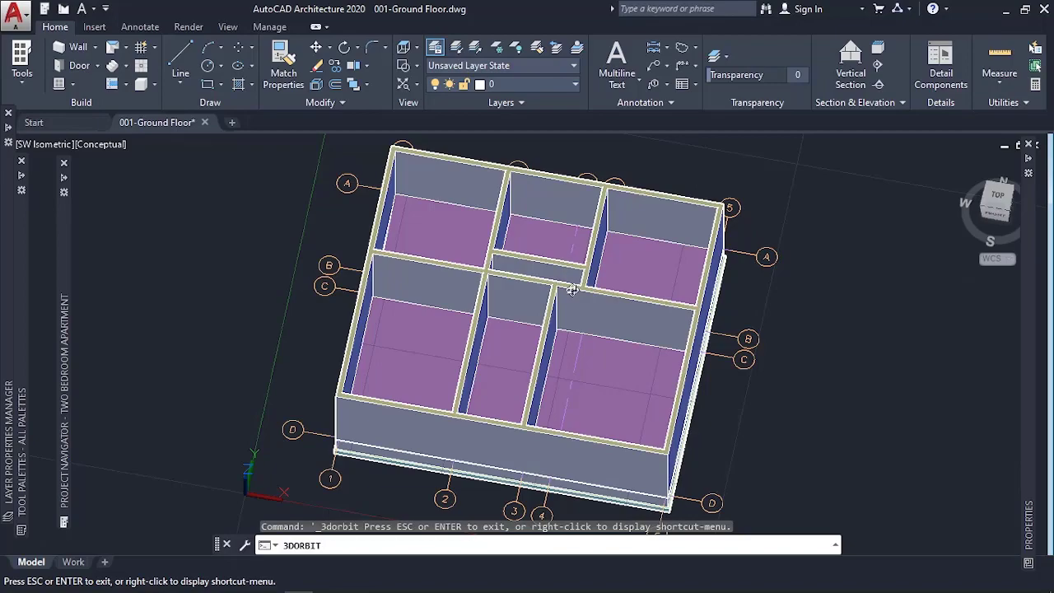
Step: Orbit the CMU-X wall block around to view it from the opposite side at a low angle
drag(550, 320, 639, 296)
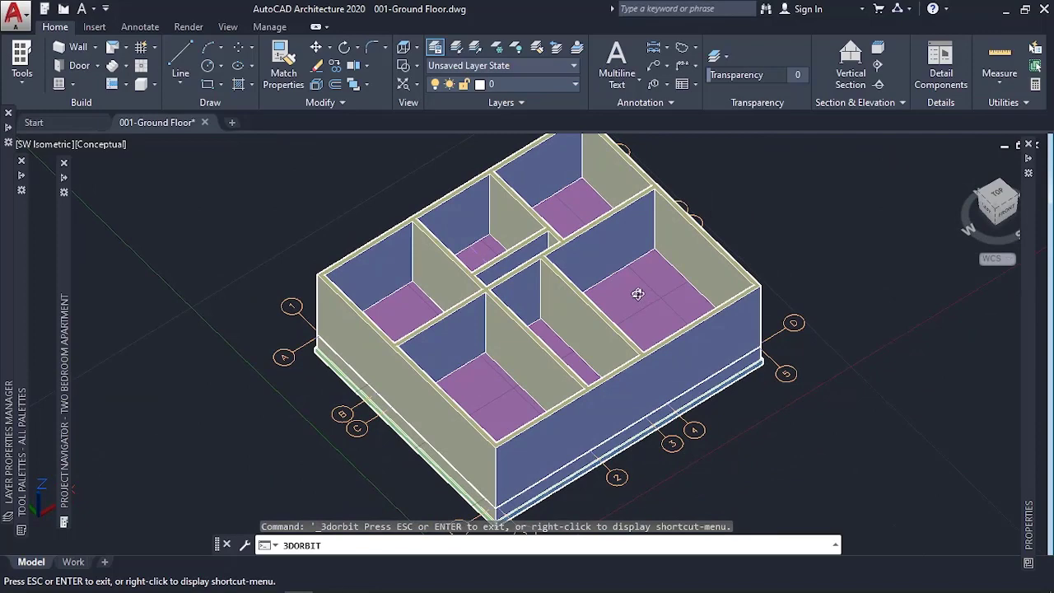
drag(664, 294, 469, 203)
Step: Zoom in and orbit from side elevation up to a raised isometric view looking into the rooms
scroll(485, 330, up, 1)
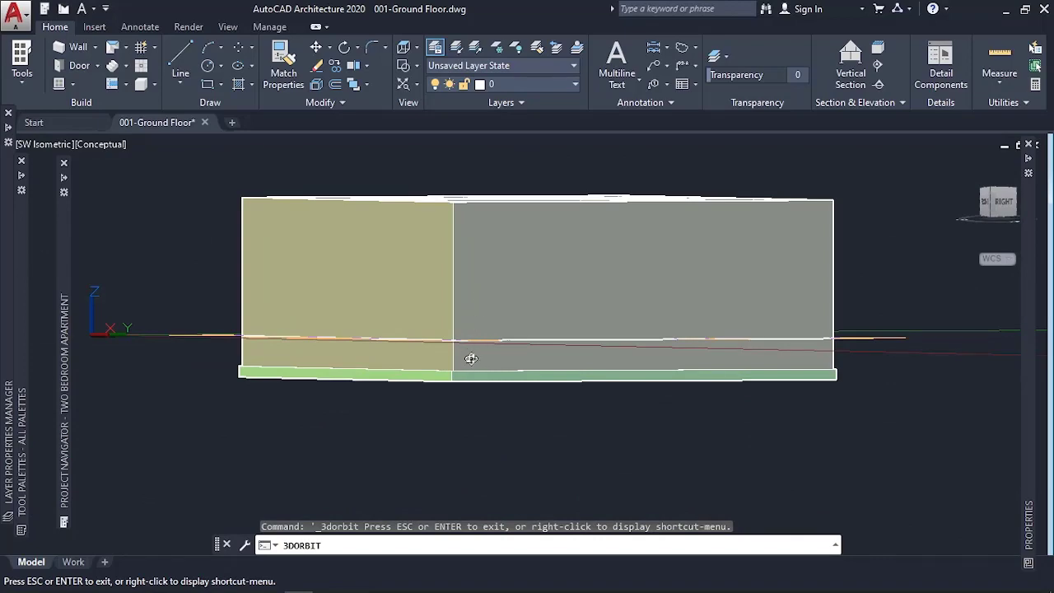
drag(469, 357, 537, 414)
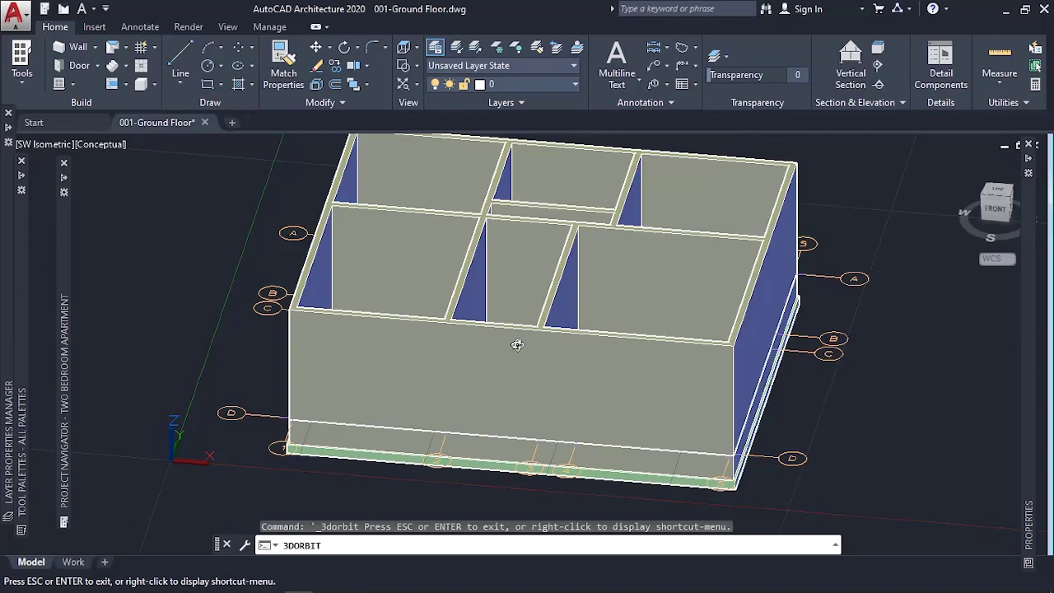
drag(546, 346, 522, 344)
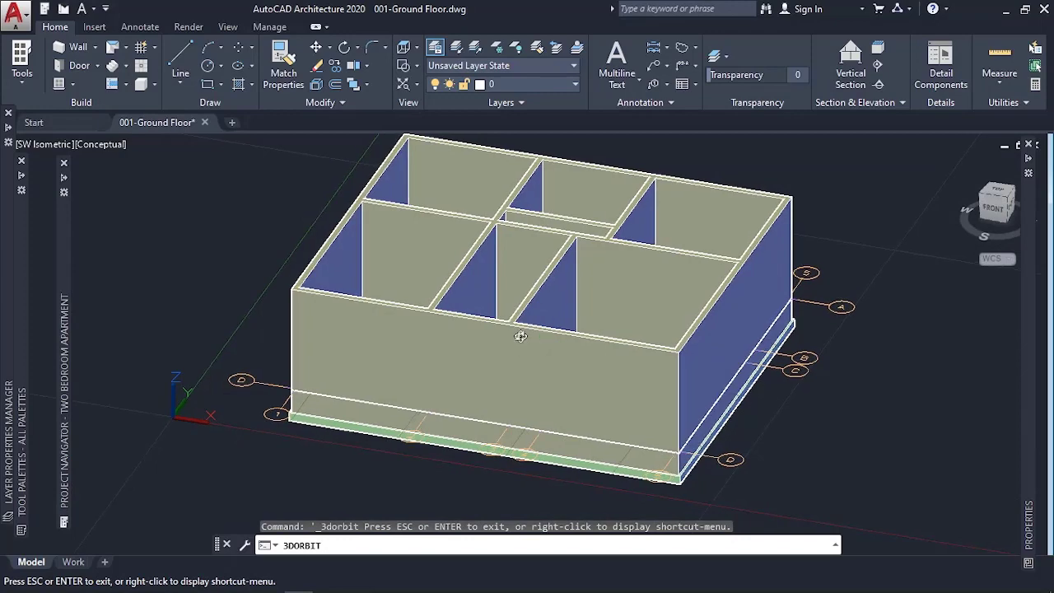